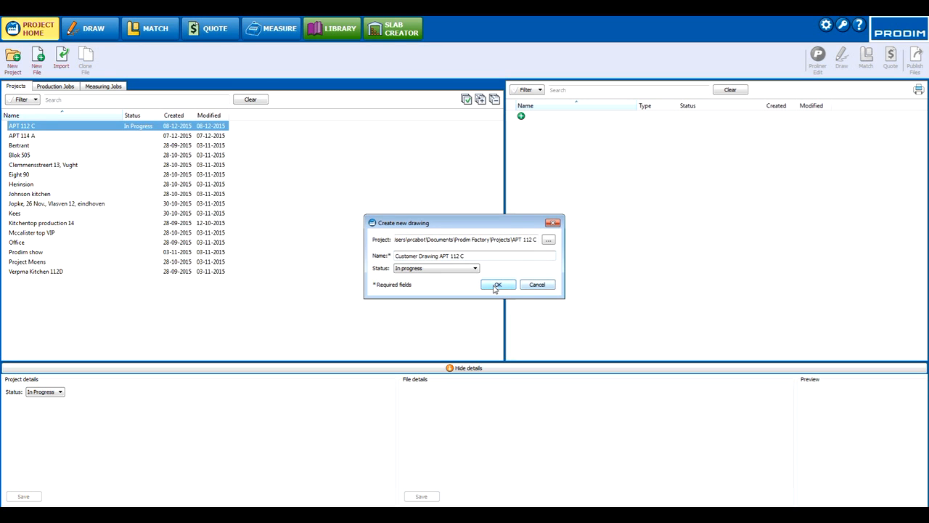
# Step: Create the drawing "Customer Drawing APT 112 C" with status In progress in project APT 112 C and open it
pyautogui.click(496, 284)
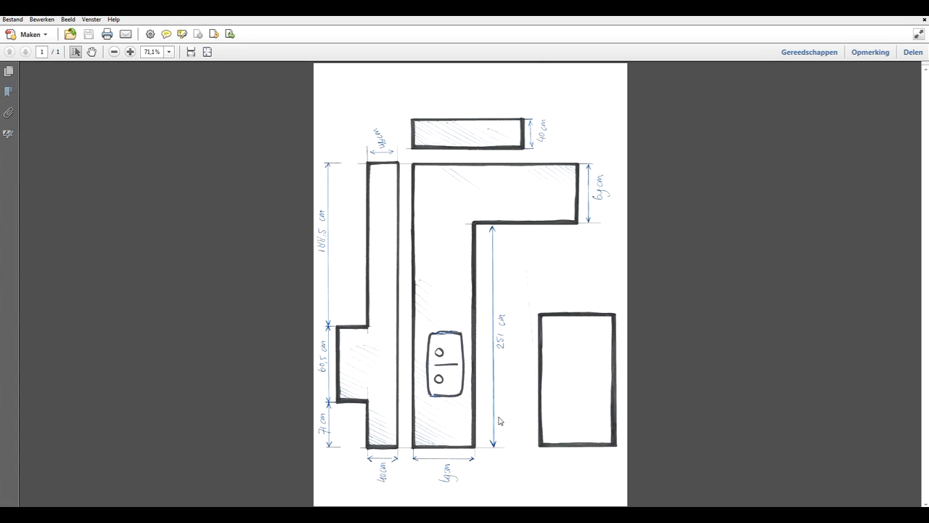
pyautogui.press('ctrl')
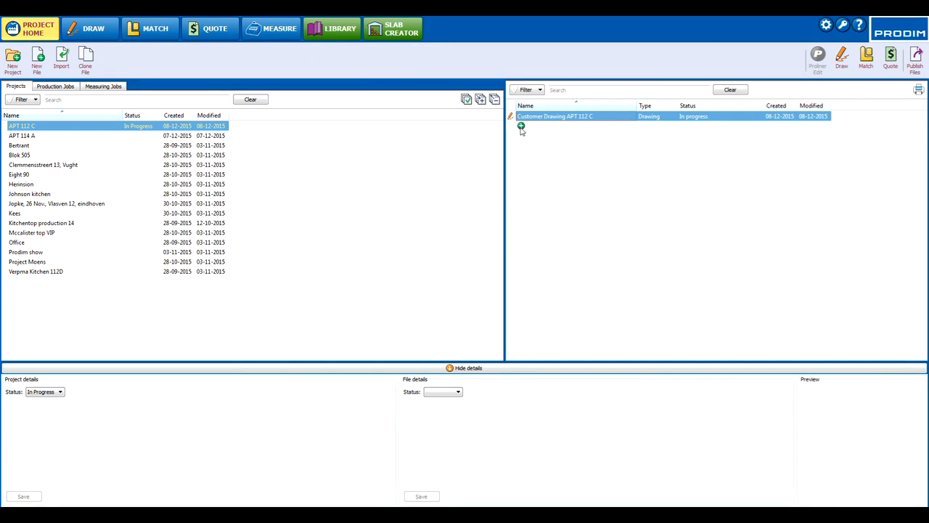
pyautogui.rightClick(525, 119)
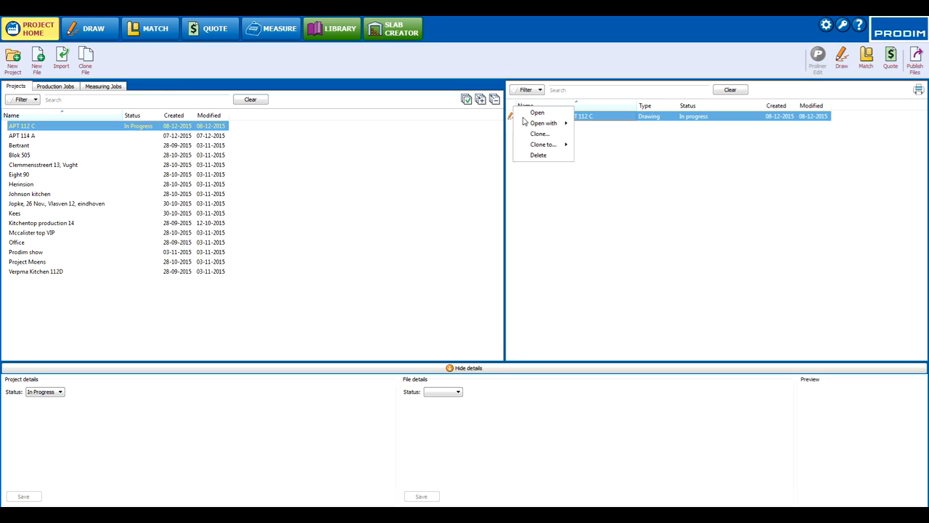
pyautogui.click(531, 113)
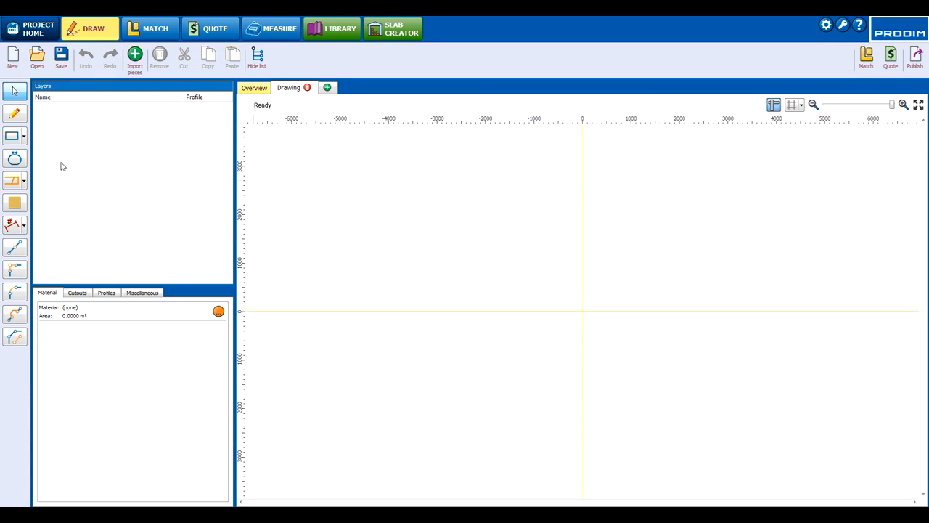
# Step: Insert an L-shape with a 2330 mm outer top side, 2510 mm inner vertical side and legs 690 mm wide
pyautogui.click(23, 136)
pyautogui.click(40, 170)
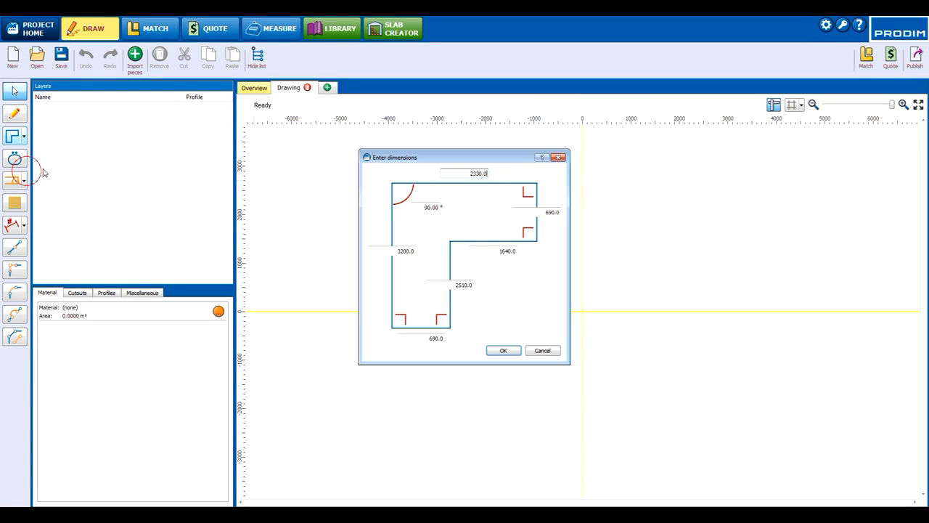
pyautogui.moveTo(455, 171); pyautogui.dragTo(519, 169)
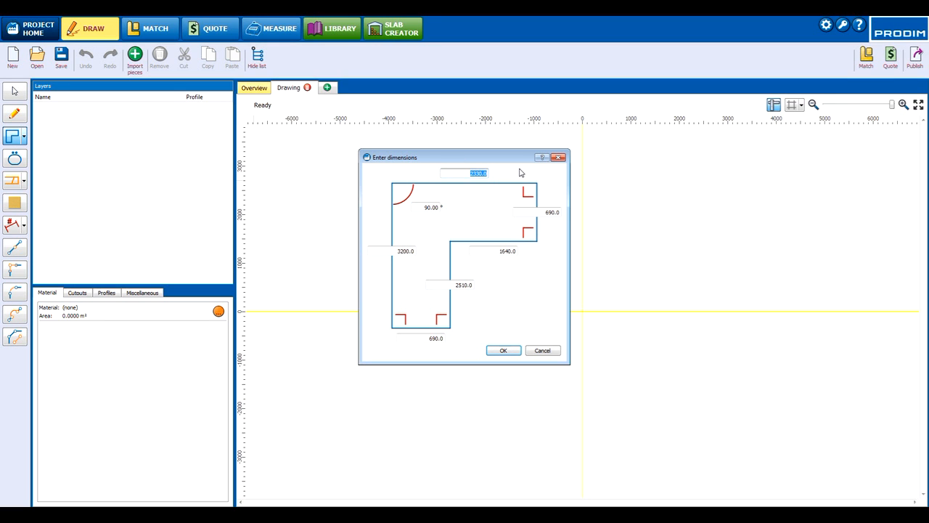
pyautogui.write('2330')
pyautogui.moveTo(454, 284); pyautogui.dragTo(501, 289)
pyautogui.write('2510')
pyautogui.moveTo(427, 337); pyautogui.dragTo(461, 336)
pyautogui.moveTo(552, 213); pyautogui.dragTo(575, 227)
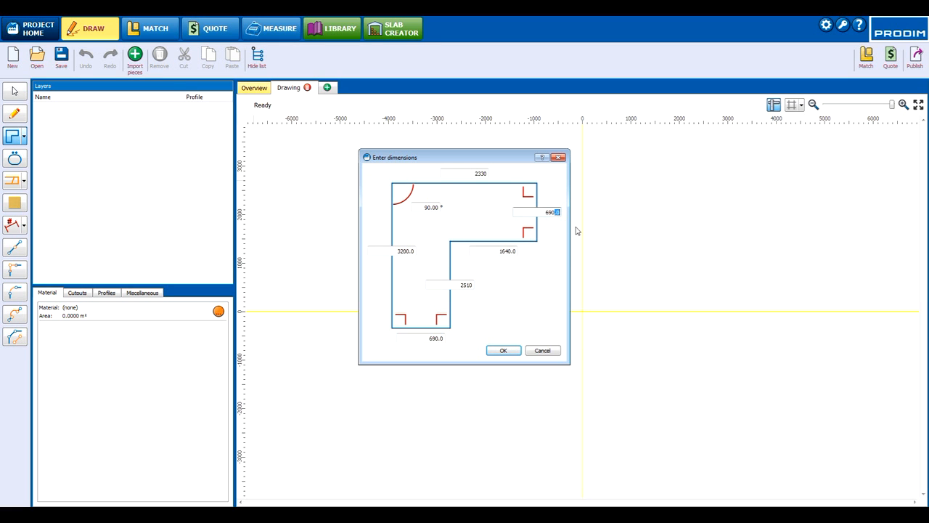
pyautogui.click(547, 216)
pyautogui.click(504, 352)
pyautogui.click(545, 328)
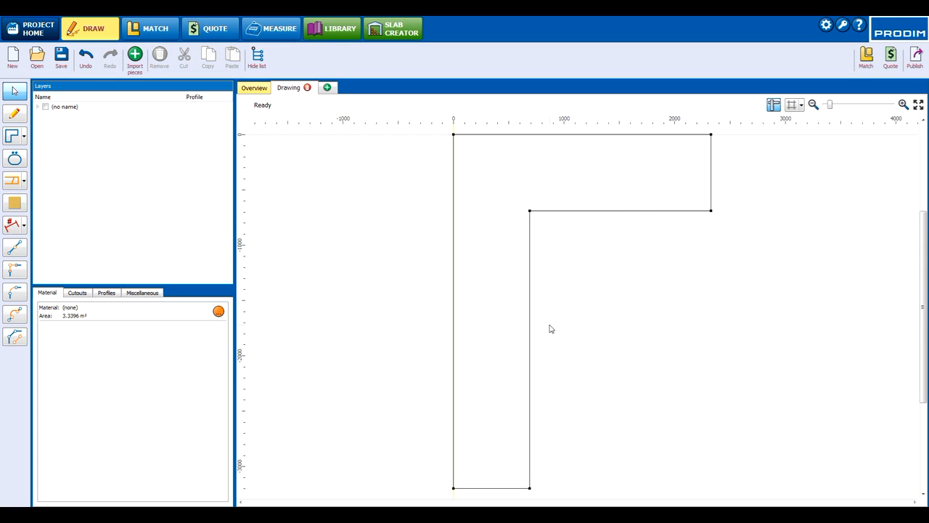
# Step: Insert a 1600 by 950 mm rectangle and place it upright below the L-shape's short leg, aligned with its outer end
pyautogui.click(24, 140)
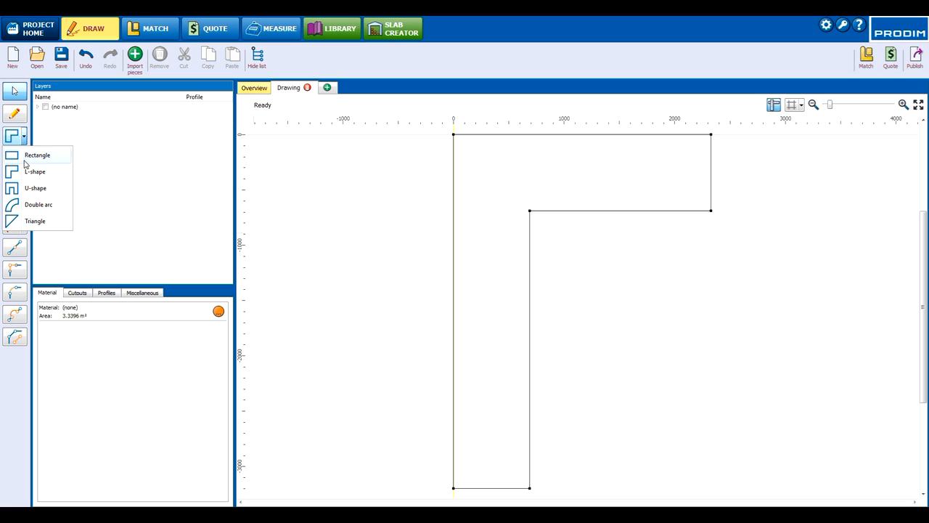
pyautogui.click(26, 153)
pyautogui.click(411, 261)
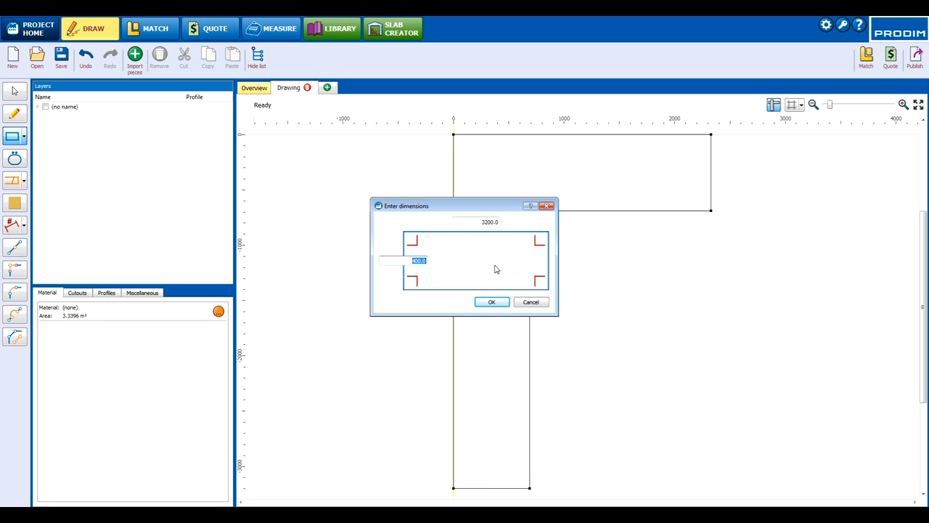
pyautogui.write('950')
pyautogui.click(479, 222)
pyautogui.write('1600')
pyautogui.press('Return')
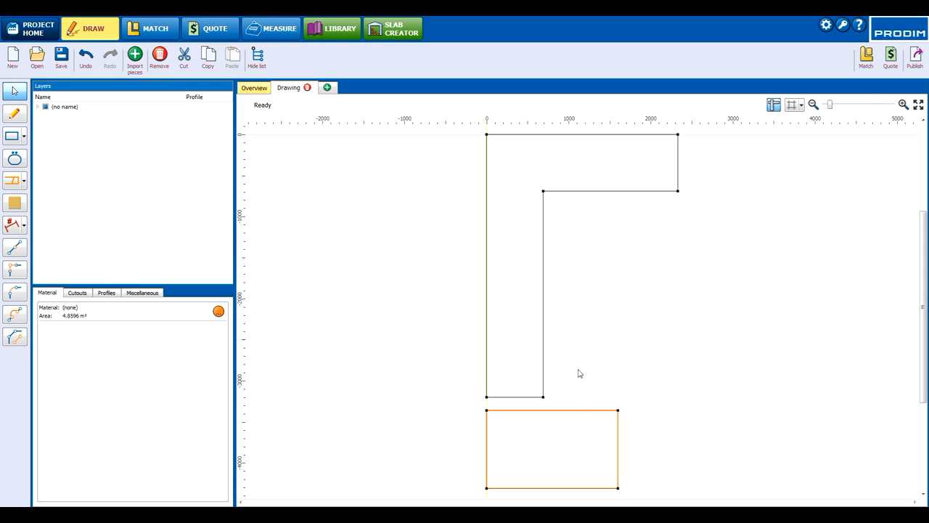
pyautogui.keyDown('ctrl'); pyautogui.moveTo(617, 431); pyautogui.dragTo(657, 267); pyautogui.keyUp('ctrl')
pyautogui.click(755, 291)
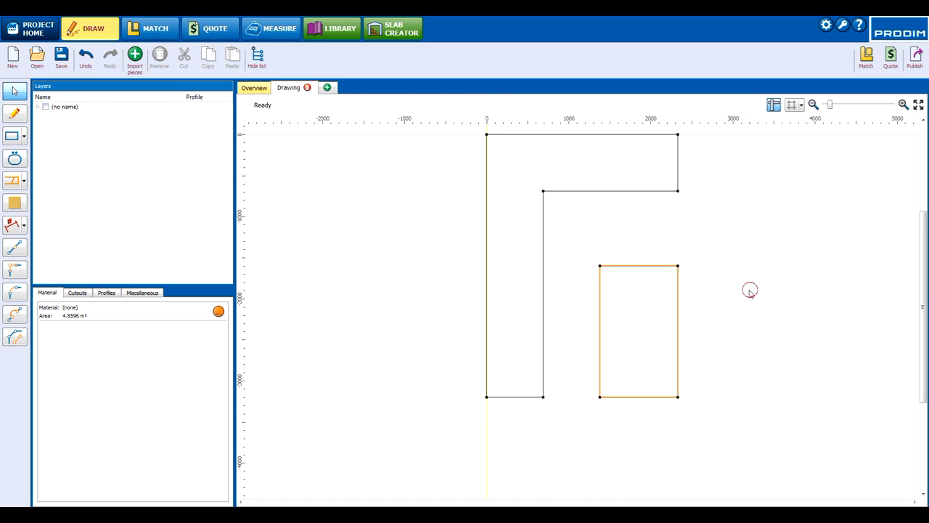
# Step: Insert a 3200 by 400 mm rectangle and place it upright just left of the L-shape's long leg
pyautogui.click(14, 135)
pyautogui.click(406, 259)
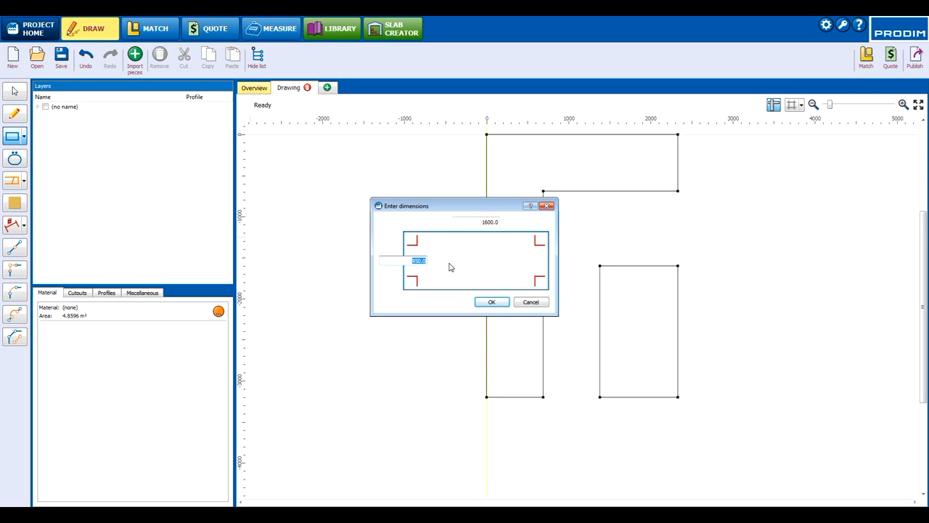
pyautogui.write('400')
pyautogui.press('Tab')
pyautogui.write('3')
pyautogui.click(492, 302)
pyautogui.keyDown('ctrl'); pyautogui.moveTo(734, 469); pyautogui.dragTo(409, 137); pyautogui.keyUp('ctrl')
pyautogui.click(355, 230)
pyautogui.moveTo(650, 211)
pyautogui.mouseDown(button='middle')
pyautogui.moveTo(715, 241)
pyautogui.moveTo(715, 256)
pyautogui.mouseUp(button='middle')
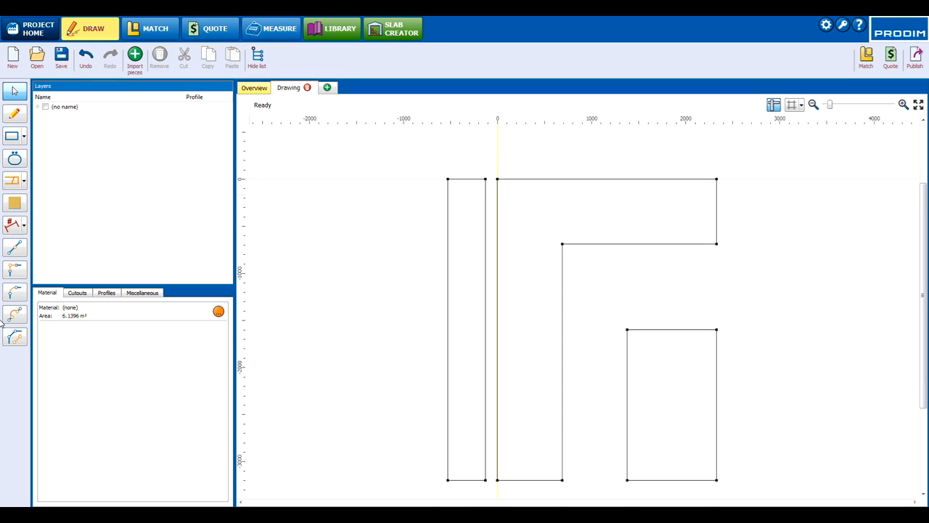
# Step: Split the L-shape's top edge 1710 mm from its left corner
pyautogui.click(15, 248)
pyautogui.click(610, 179)
pyautogui.click(554, 164)
pyautogui.write('1710')
pyautogui.press('Return')
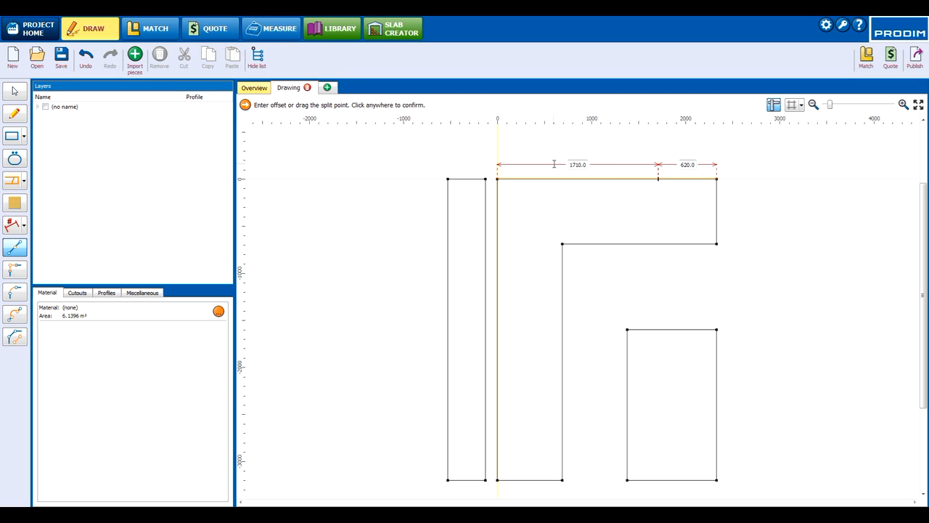
pyautogui.click(444, 154)
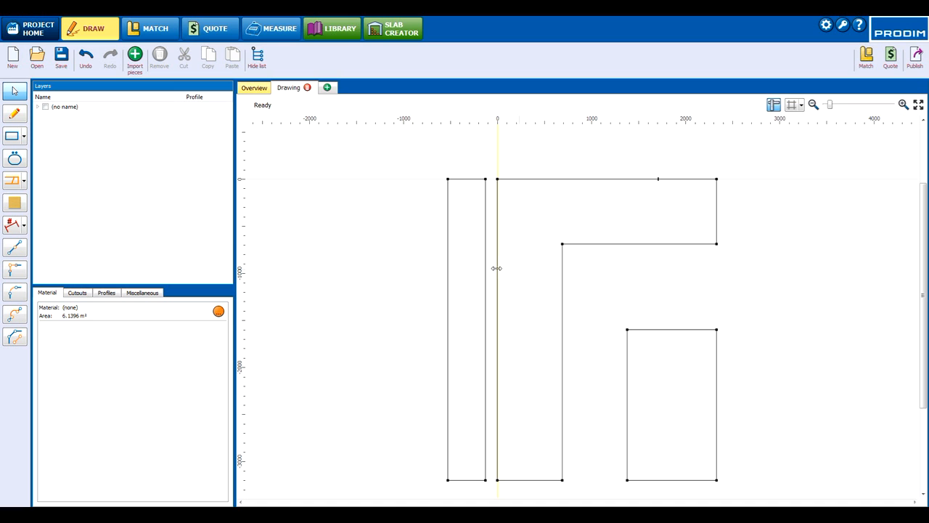
# Step: Insert a 1710 by 400 mm rectangle and place it just above the L-shape, between its left corner and the split point
pyautogui.click(13, 135)
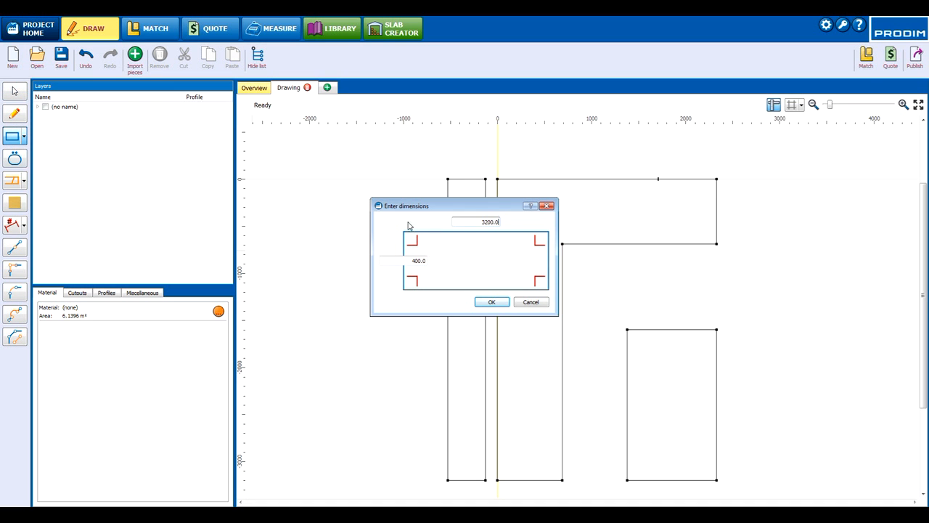
pyautogui.moveTo(480, 224); pyautogui.dragTo(519, 221)
pyautogui.write('1710')
pyautogui.press('Return')
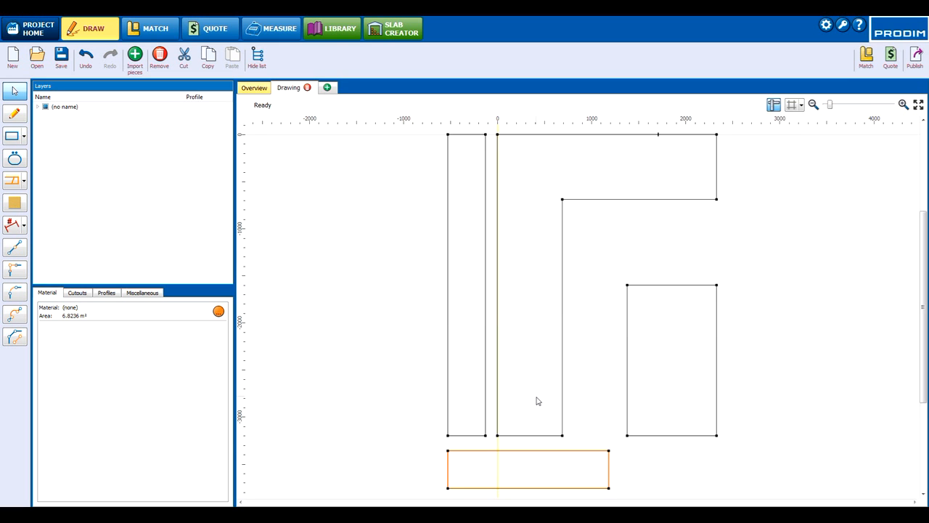
pyautogui.moveTo(556, 448); pyautogui.dragTo(583, 93)
pyautogui.moveTo(747, 222); pyautogui.dragTo(740, 306, button='middle')
pyautogui.moveTo(542, 199); pyautogui.dragTo(571, 194)
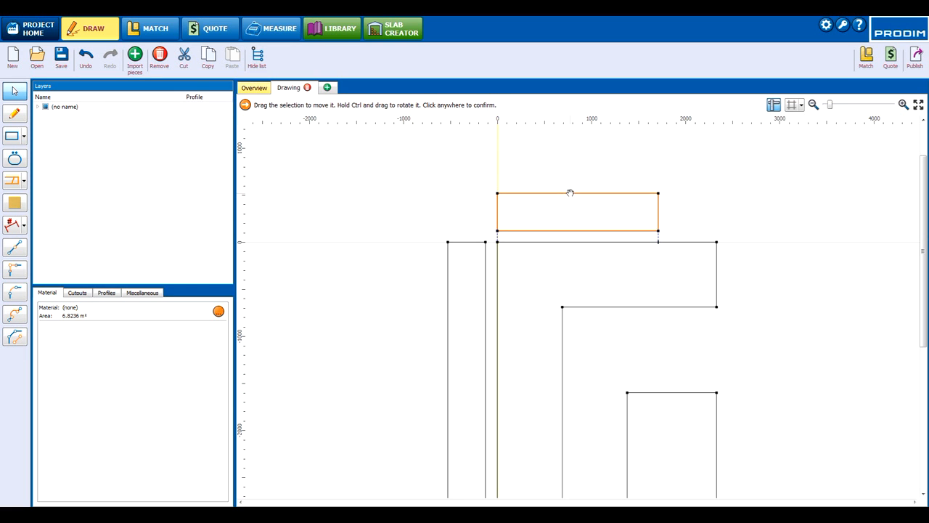
pyautogui.click(701, 283)
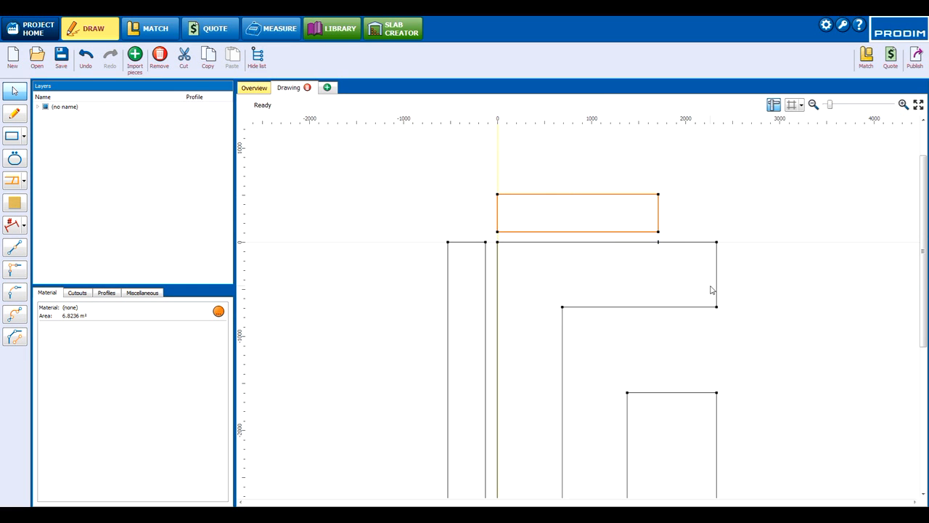
pyautogui.scroll(-2, 726, 298)
pyautogui.click(815, 271)
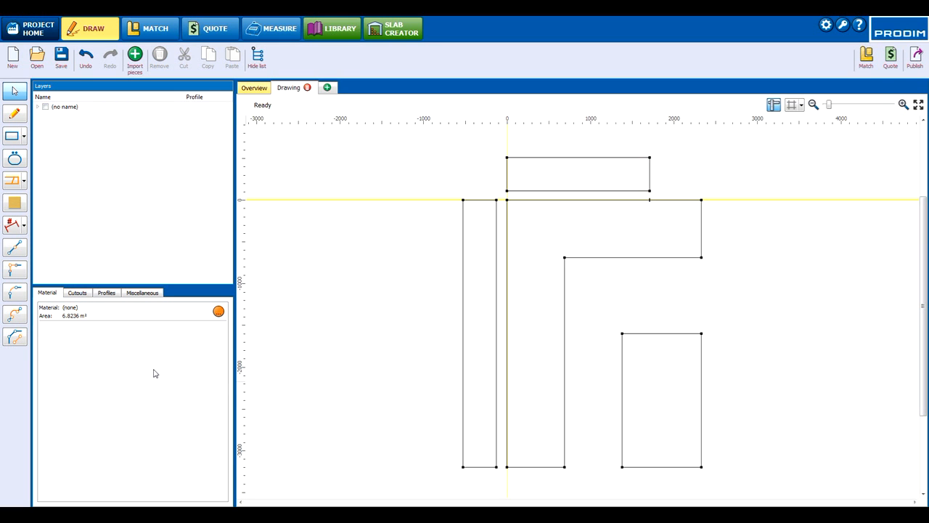
# Step: Split the left edge of the tall narrow rectangle 710 mm above its lower corner
pyautogui.click(13, 249)
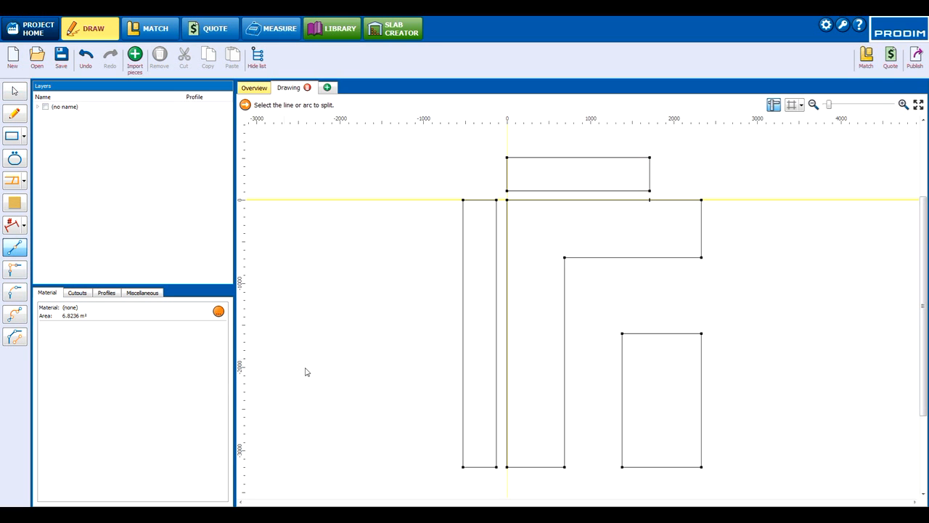
pyautogui.click(464, 438)
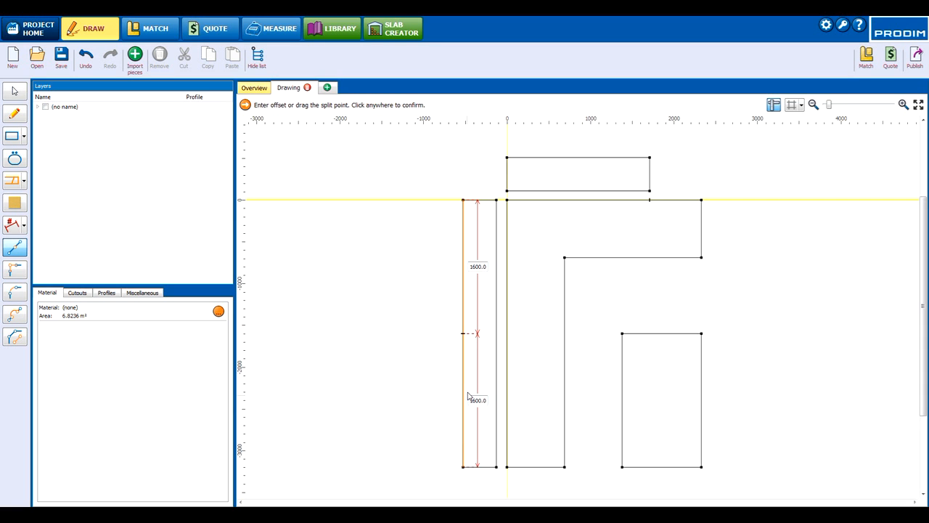
pyautogui.click(476, 400)
pyautogui.press('Return')
pyautogui.click(458, 400)
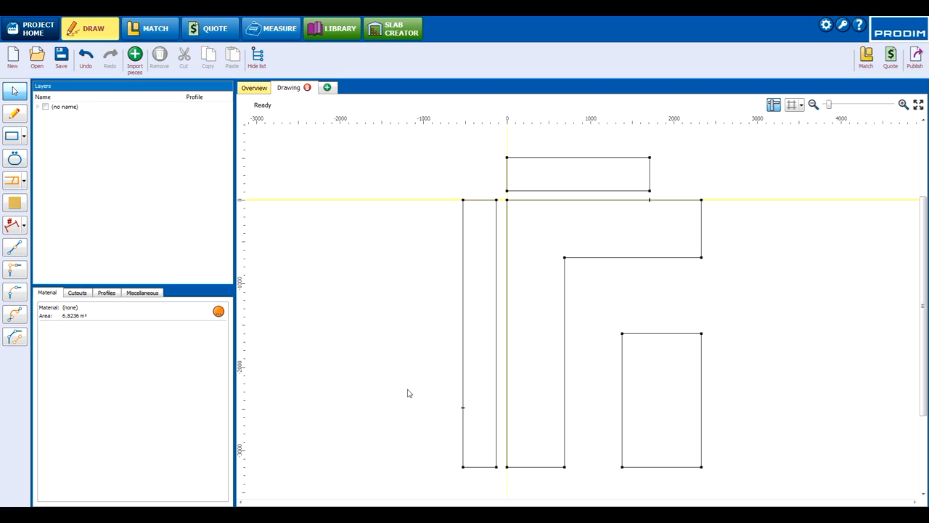
# Step: Split the same left edge again 605 mm above the first split point
pyautogui.click(462, 356)
pyautogui.click(478, 355)
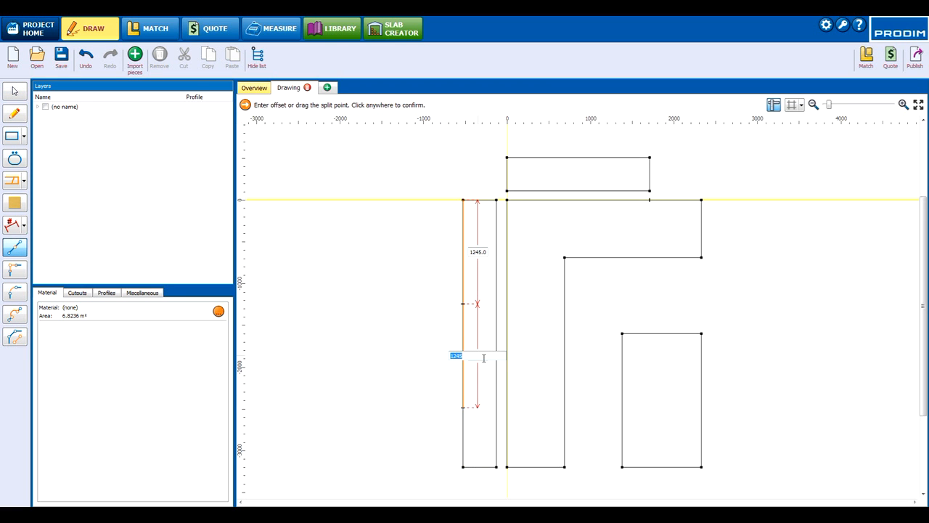
pyautogui.write('605')
pyautogui.press('Return')
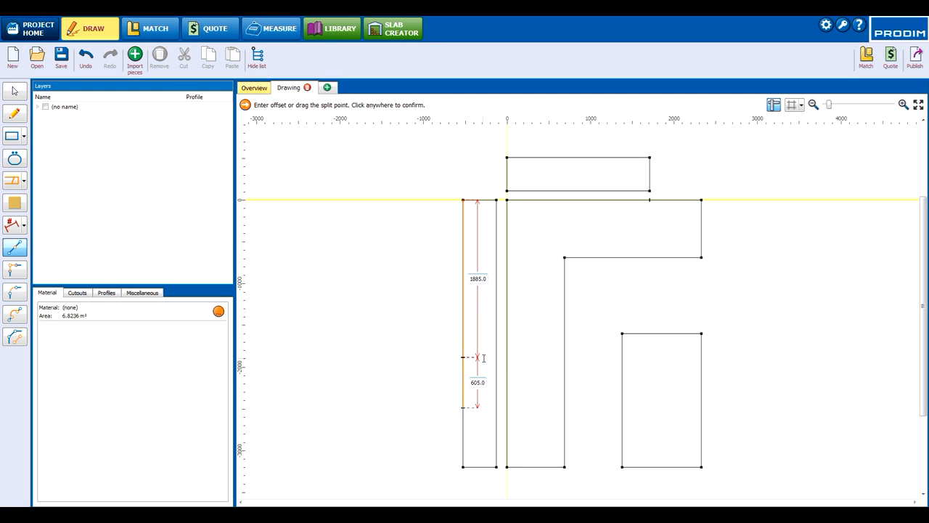
pyautogui.click(440, 373)
# Step: Offset the 605 mm segment of the tall rectangle's left edge 300 mm outward to form a protrusion
pyautogui.moveTo(465, 382); pyautogui.dragTo(453, 381)
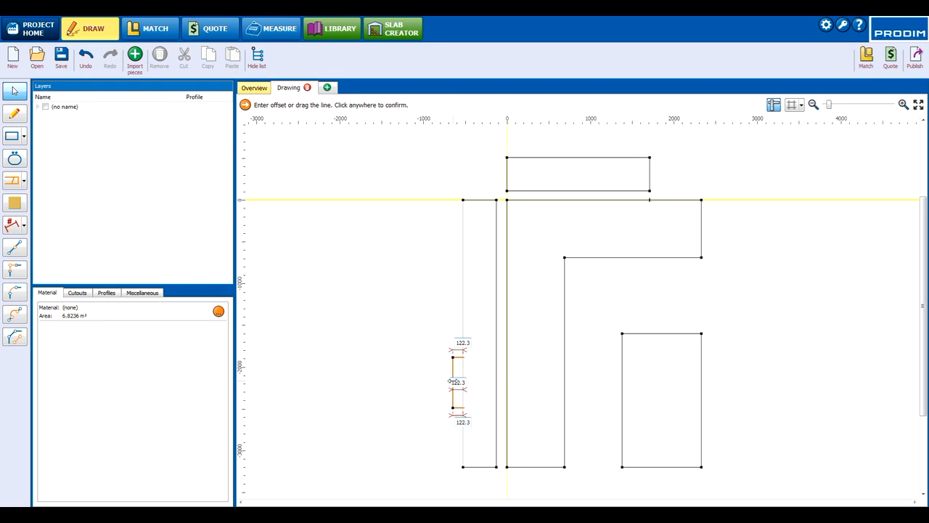
pyautogui.click(468, 421)
pyautogui.write('300')
pyautogui.press('Return')
pyautogui.click(439, 454)
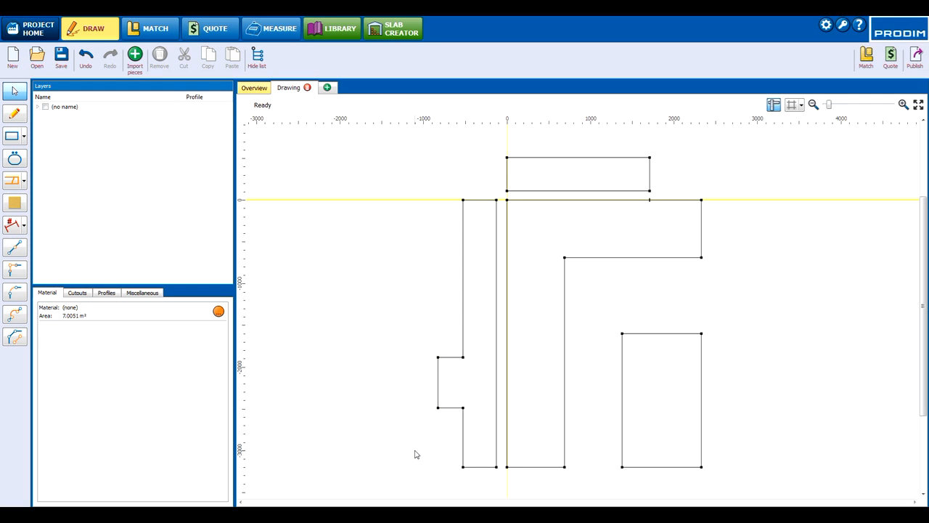
# Step: Split the outer vertical edge of the protrusion at its midpoint
pyautogui.click(22, 252)
pyautogui.click(439, 390)
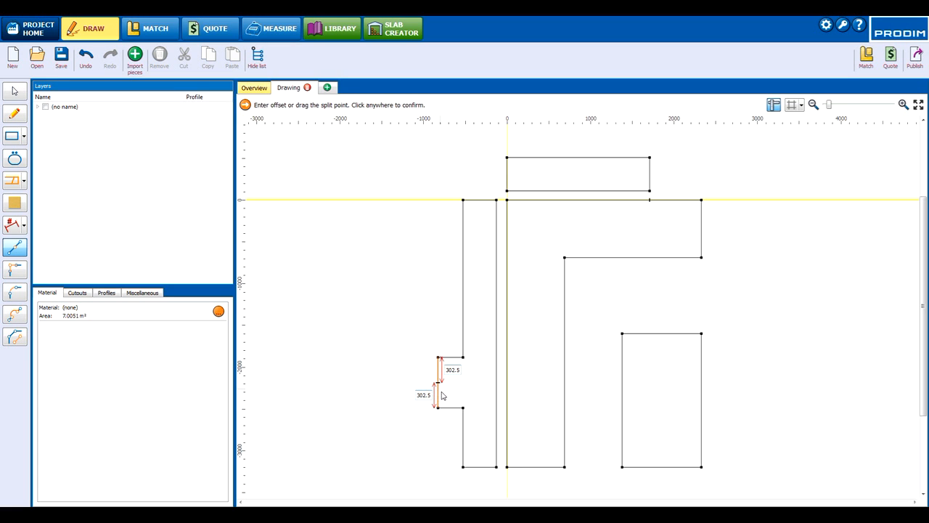
pyautogui.click(427, 437)
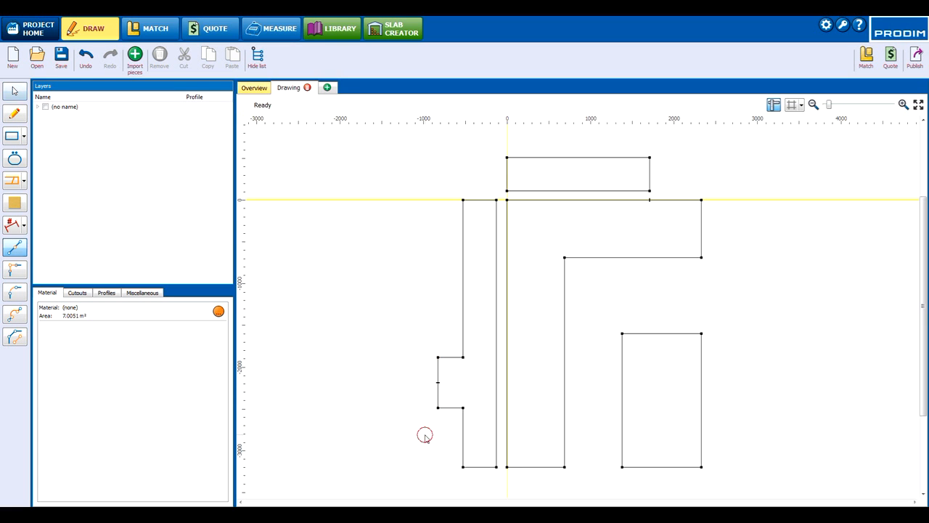
# Step: Split the L-shape's inner vertical edge level with the midpoint of the protrusion
pyautogui.click(20, 247)
pyautogui.click(564, 393)
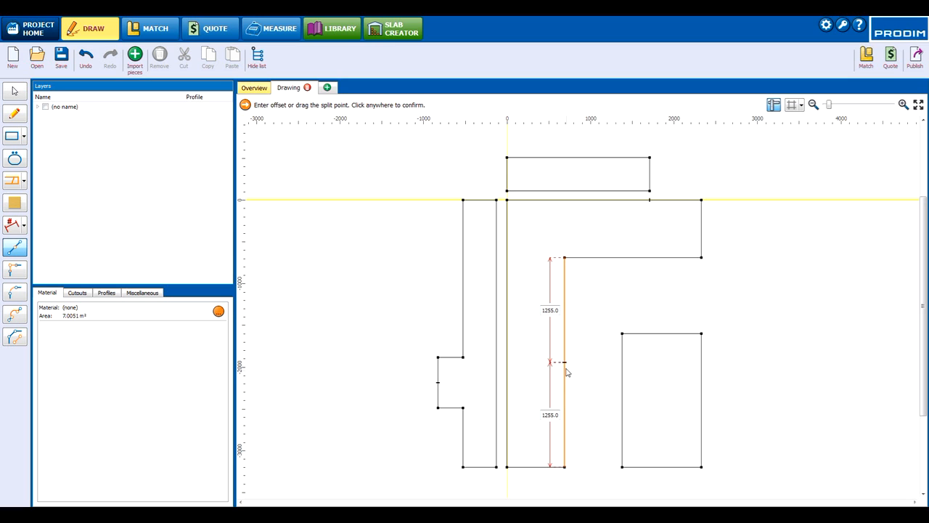
pyautogui.click(574, 387)
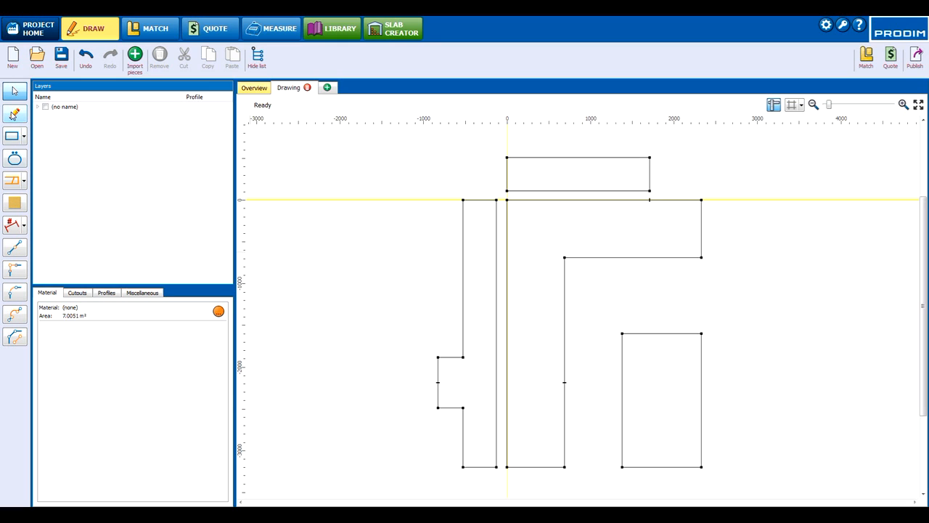
# Step: Draw horizontal dividing lines at one height across the L-shape's vertical leg and the tall back panel, above the protrusion
pyautogui.click(14, 114)
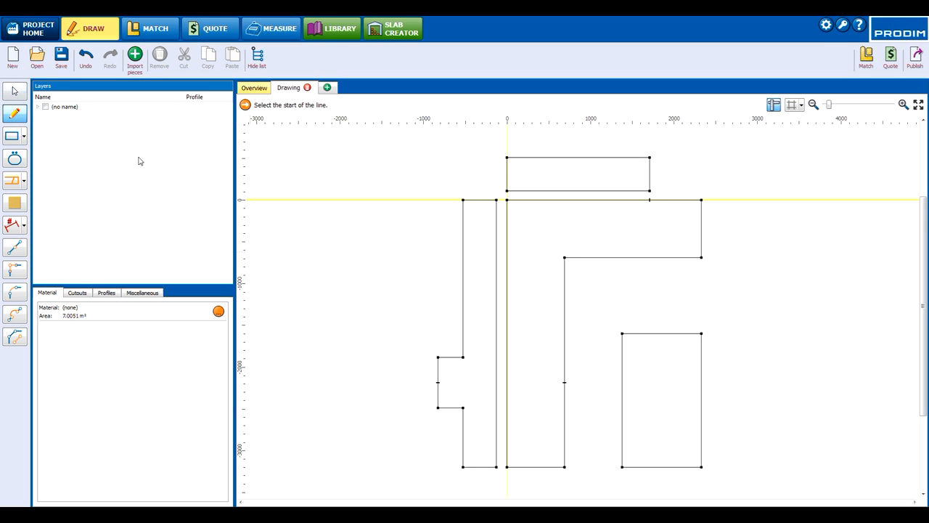
pyautogui.click(564, 289)
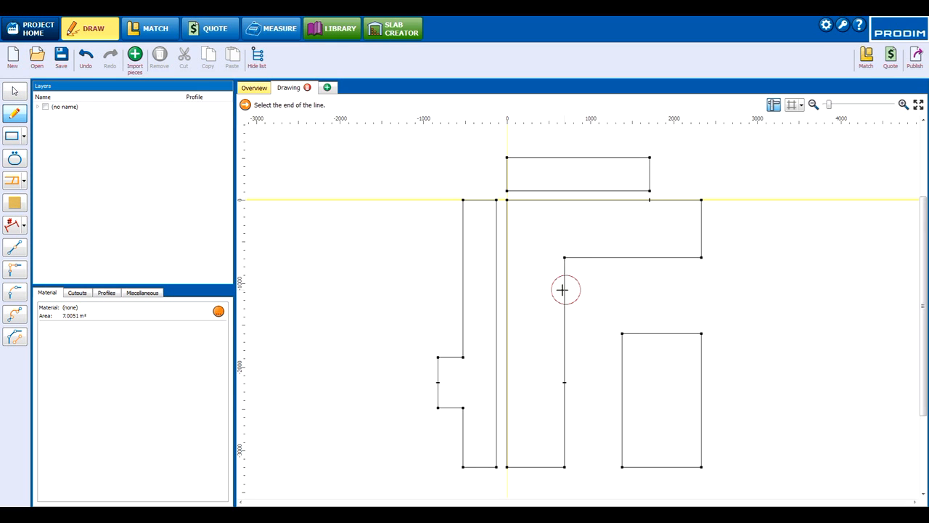
pyautogui.click(507, 288)
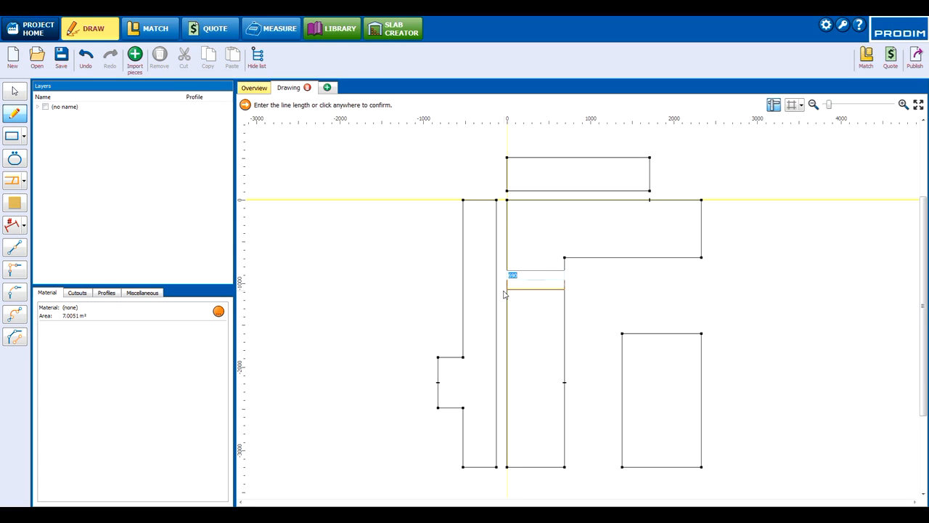
pyautogui.click(499, 295)
pyautogui.click(496, 289)
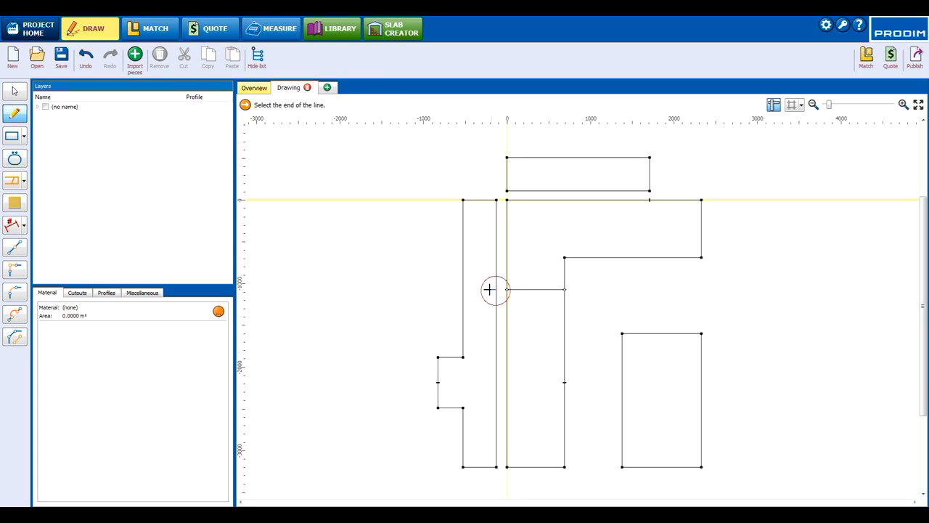
pyautogui.click(463, 288)
pyautogui.click(494, 311)
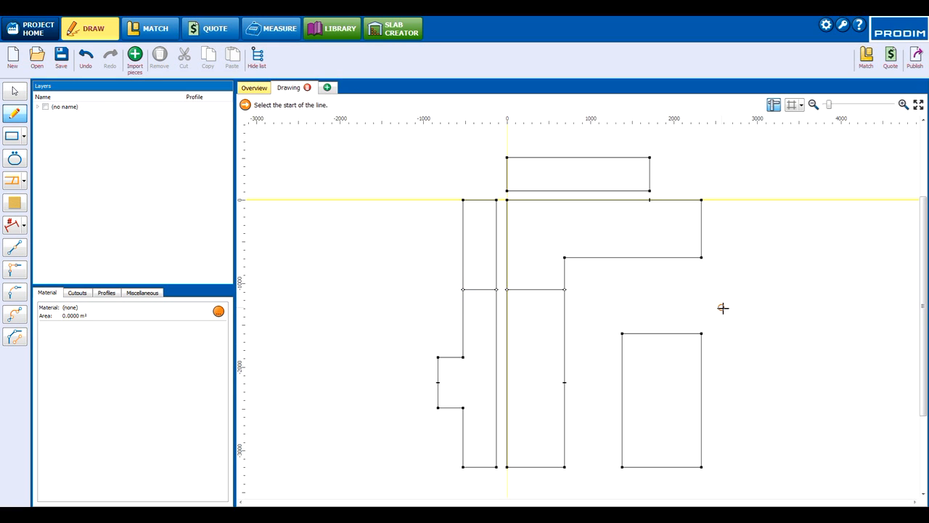
# Step: Search the cutout library for "CPX 160" and choose the Franke CPX 160 sink
pyautogui.click(16, 159)
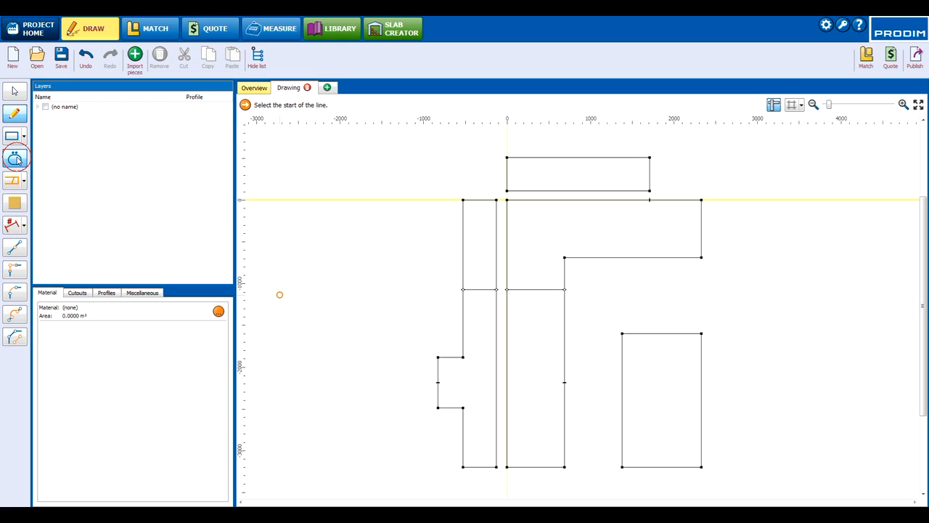
pyautogui.click(421, 221)
pyautogui.click(426, 107)
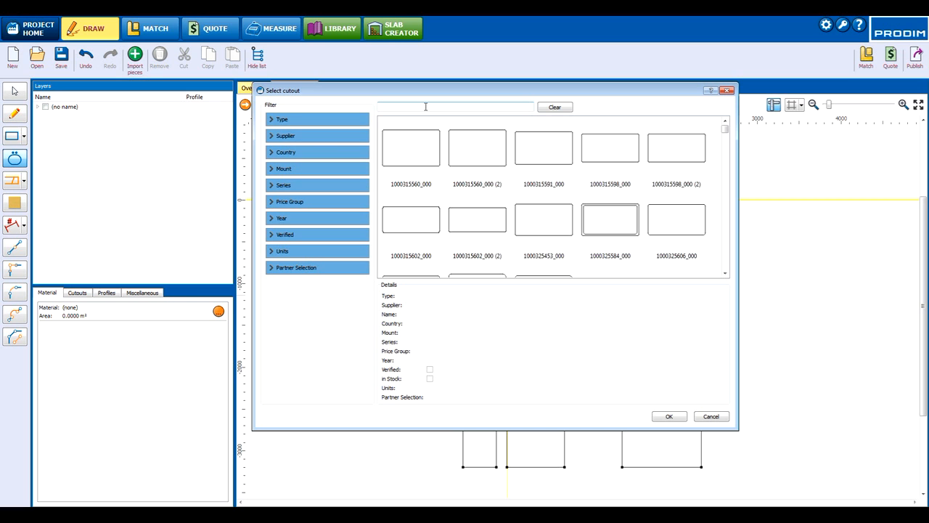
pyautogui.write('CPX 160')
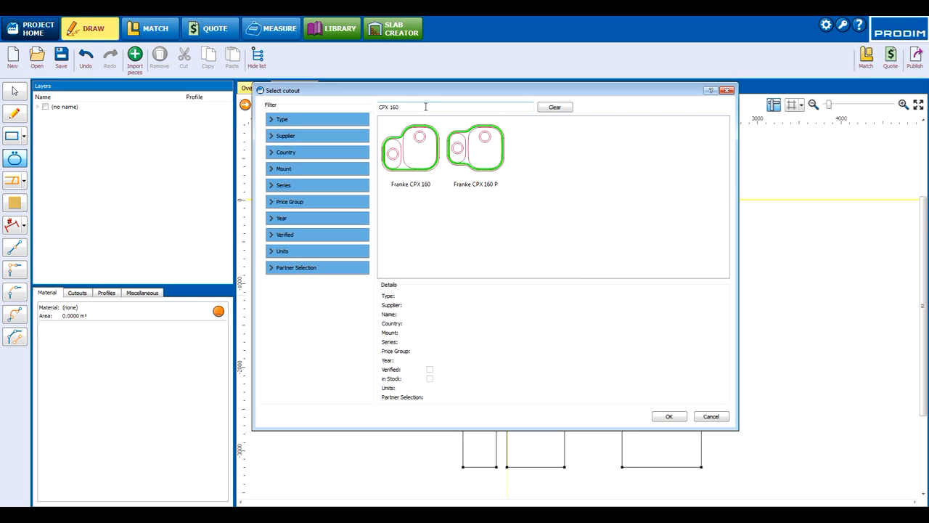
pyautogui.click(409, 147)
pyautogui.click(669, 416)
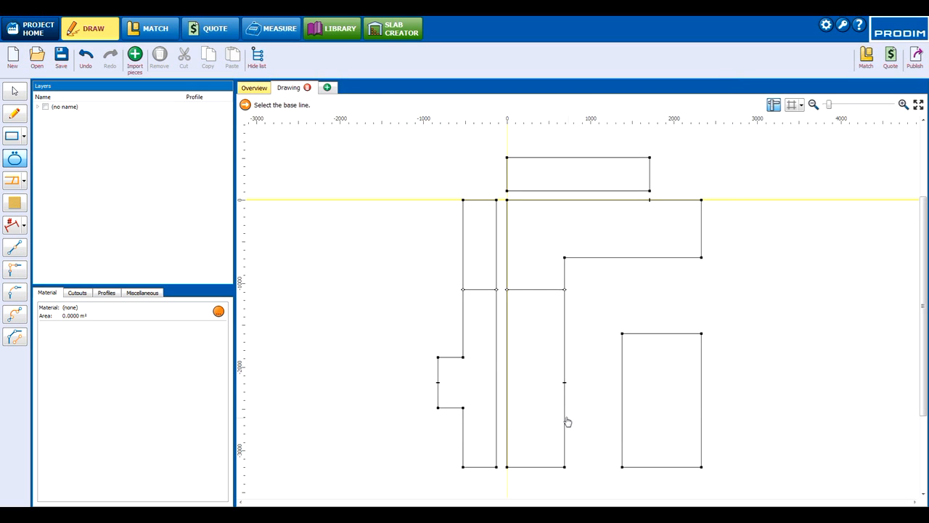
# Step: Place the sink cutout along the L-shape's inner vertical edge with a 0.0 offset from the split point
pyautogui.click(565, 423)
pyautogui.click(550, 403)
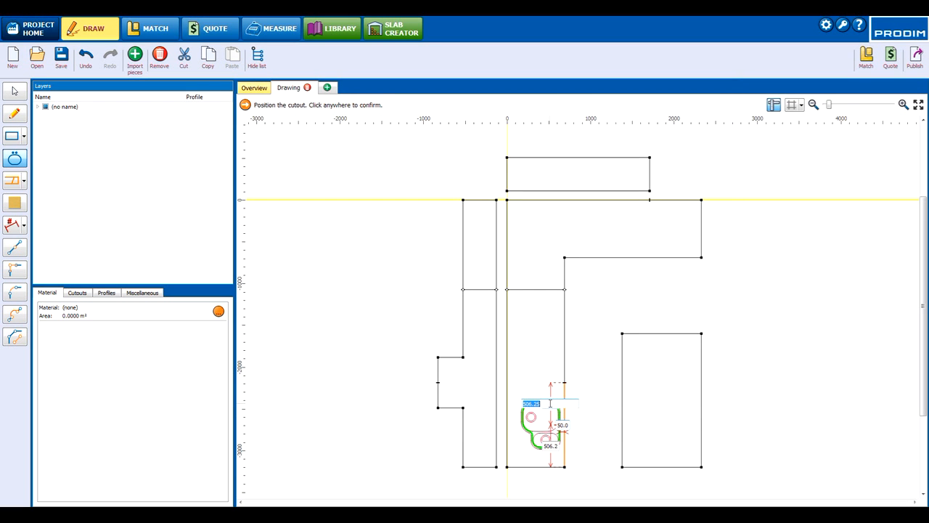
pyautogui.write('0.0')
pyautogui.press('Return')
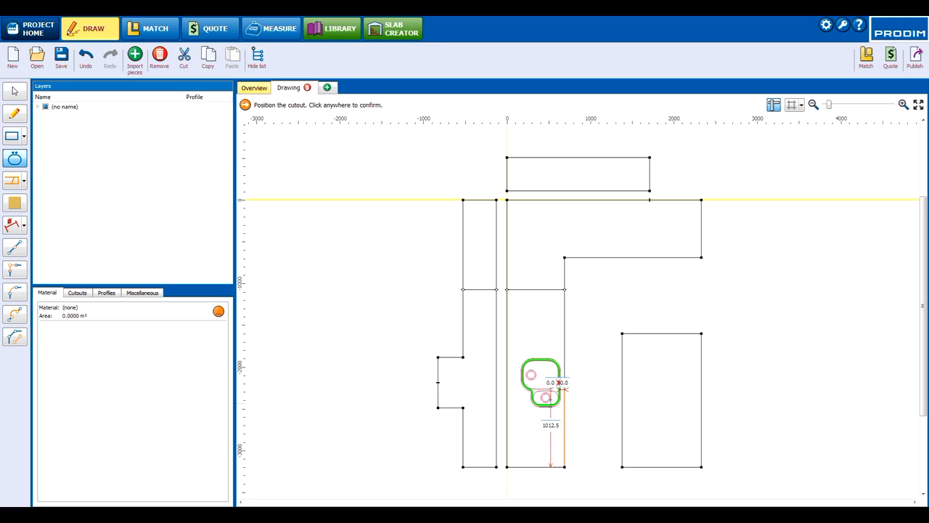
pyautogui.click(592, 421)
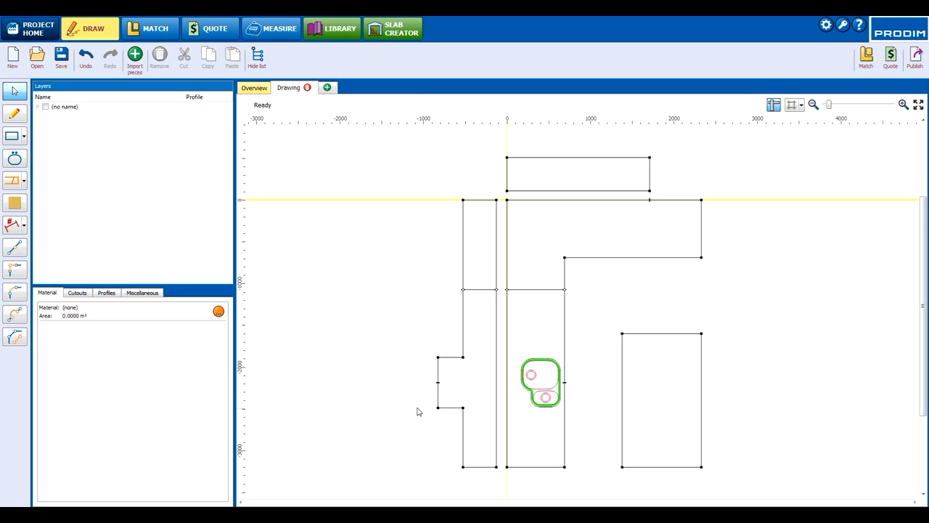
# Step: Simplify the protrusion's outer edge and the L-shape's inner vertical edge to remove their midpoint splits
pyautogui.click(438, 365)
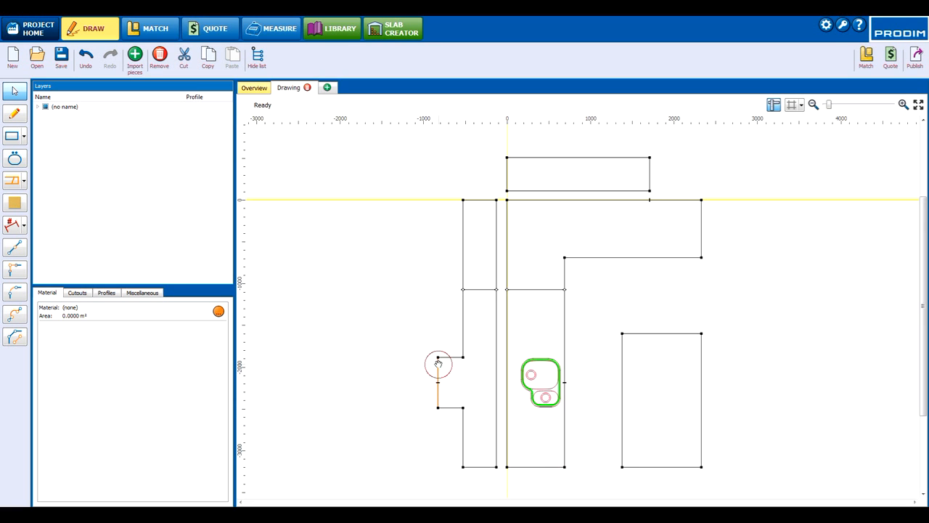
pyautogui.rightClick(438, 388)
pyautogui.click(464, 396)
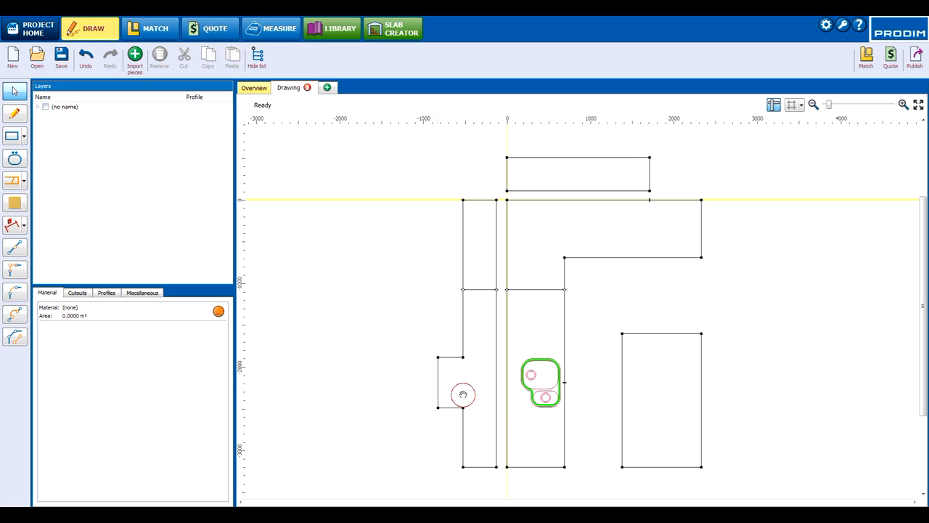
pyautogui.click(564, 396)
pyautogui.click(567, 366)
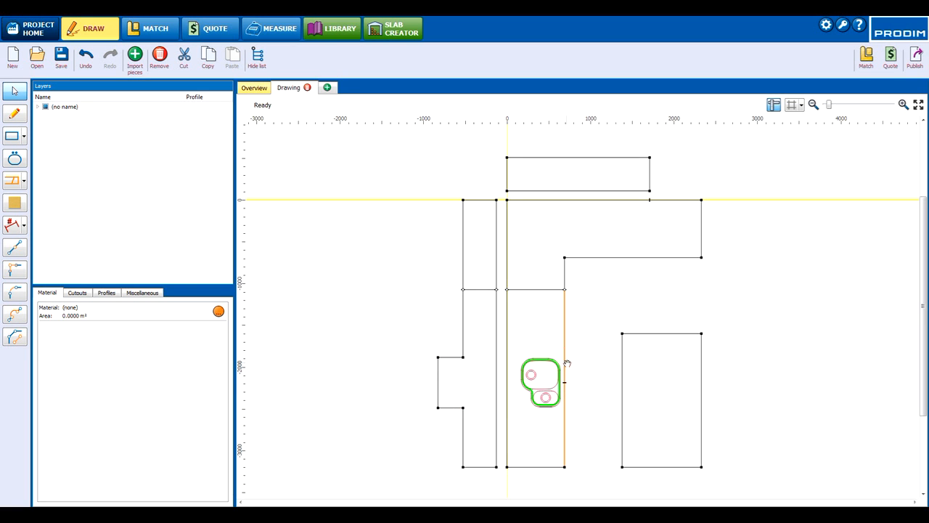
pyautogui.rightClick(565, 382)
pyautogui.click(591, 390)
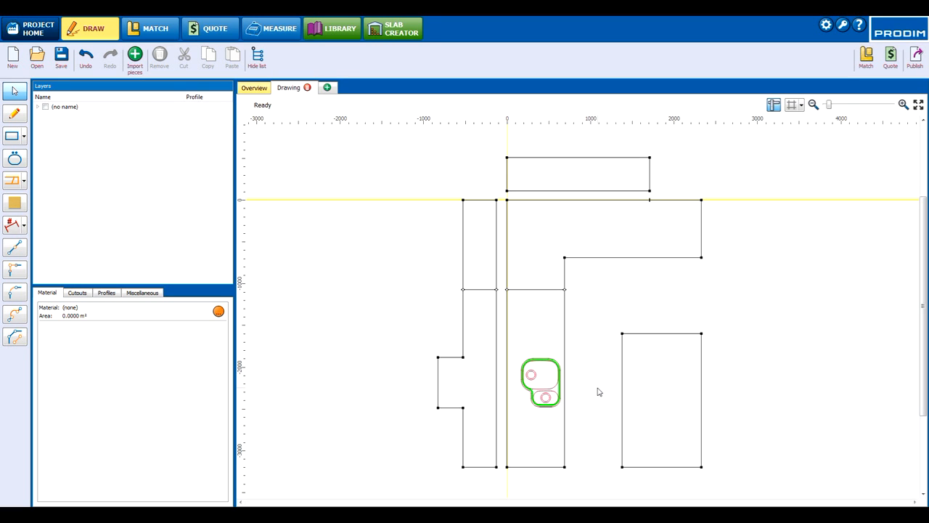
# Step: Apply the Seam profile to the two dividing lines across the tall back panel and the L-shape
pyautogui.click(24, 182)
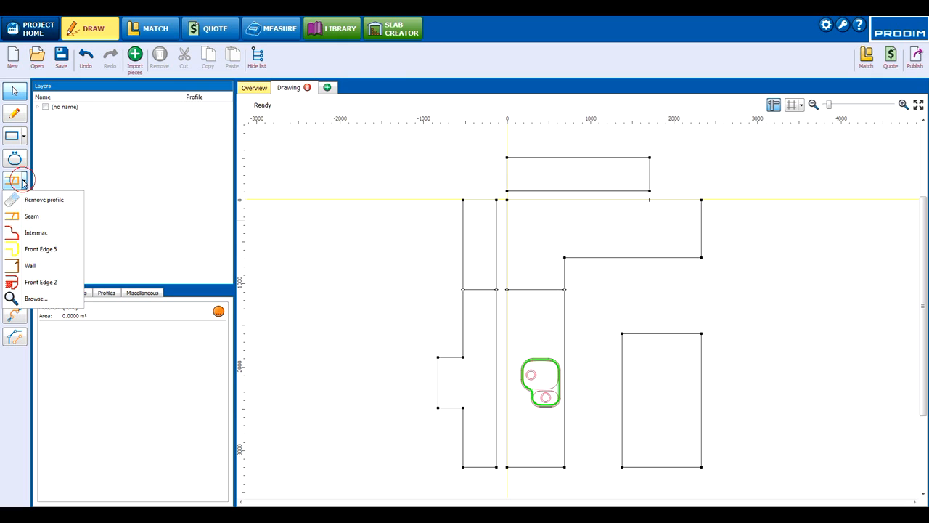
pyautogui.click(29, 217)
pyautogui.click(485, 290)
pyautogui.click(535, 289)
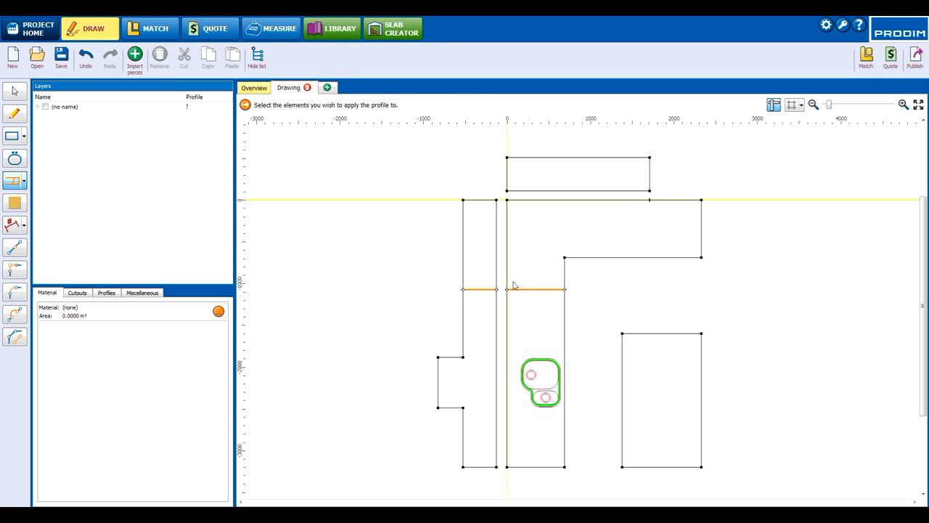
# Step: Apply the Front Edge 5 profile to the L-shape's bottom, inner and right-end edges and the short top segment beyond the split point
pyautogui.click(25, 182)
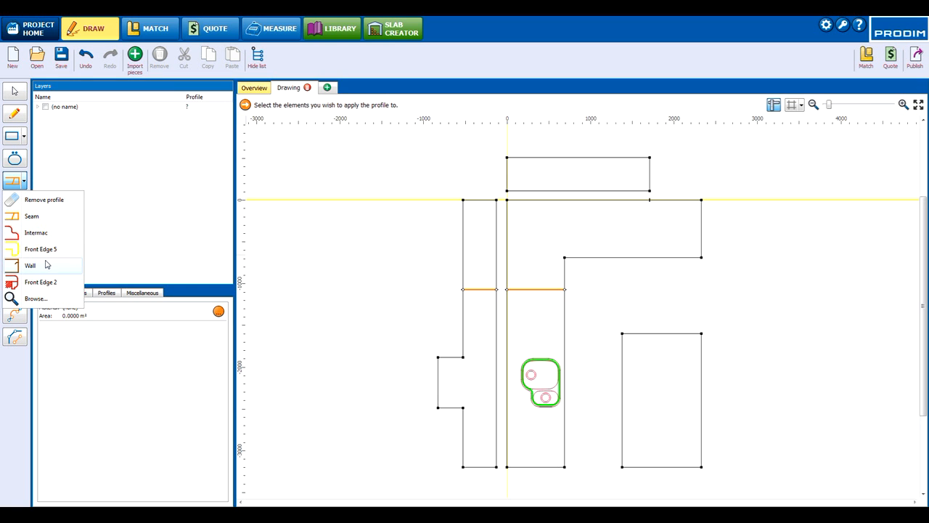
pyautogui.click(41, 249)
pyautogui.click(550, 467)
pyautogui.click(564, 450)
pyautogui.click(565, 277)
pyautogui.click(590, 257)
pyautogui.click(701, 234)
pyautogui.click(676, 199)
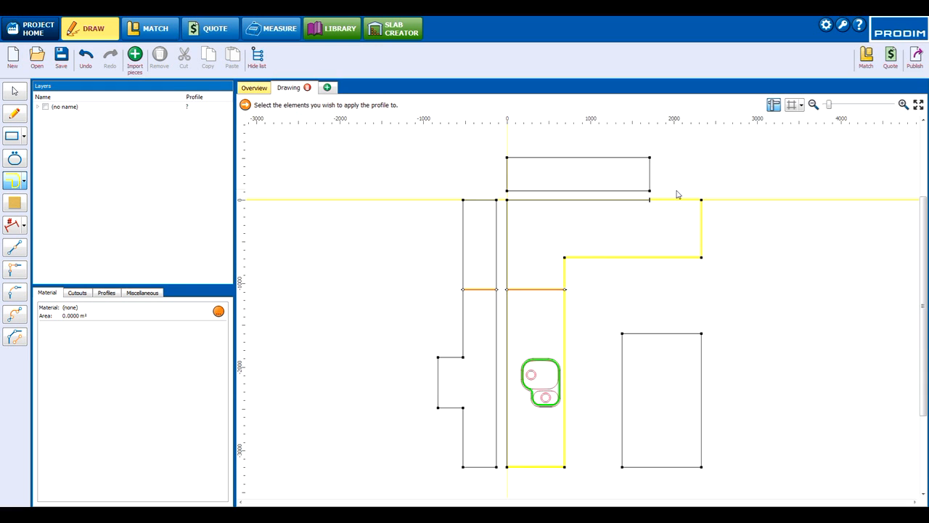
# Step: Apply the Front Edge 5 profile to all four edges of the separate island rectangle
pyautogui.click(648, 333)
pyautogui.click(622, 394)
pyautogui.click(643, 467)
pyautogui.click(701, 443)
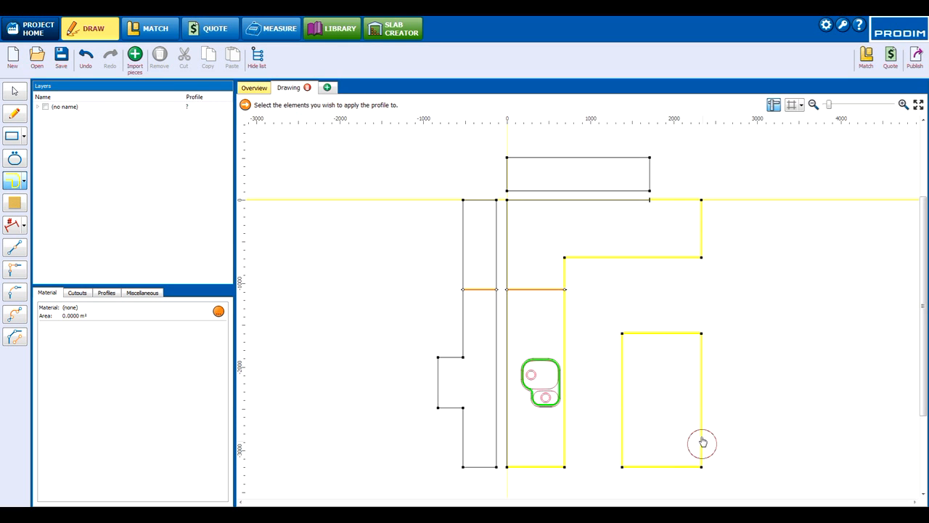
# Step: Apply the Wall profile to the L-shape's left and long top edges, the tall panel's right and top edges, and the upper panel's left and bottom edges
pyautogui.click(26, 183)
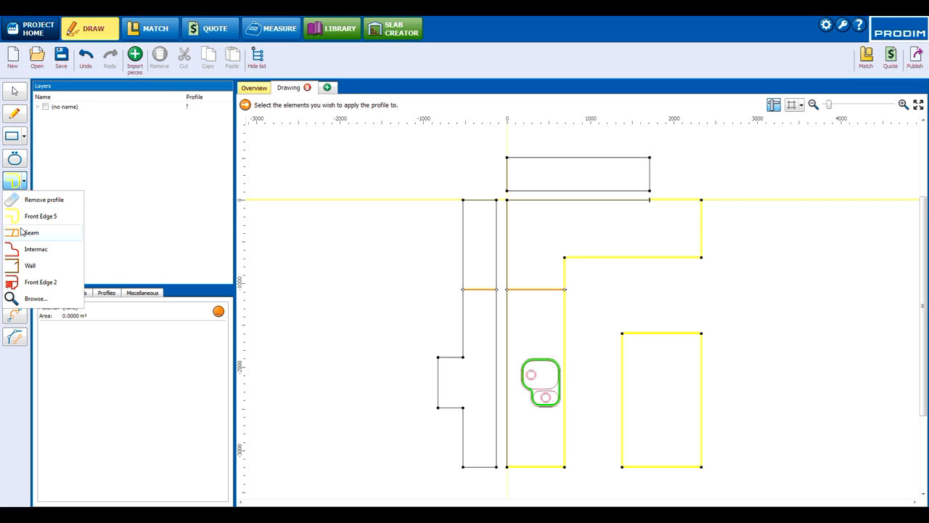
pyautogui.click(29, 265)
pyautogui.click(504, 406)
pyautogui.click(495, 405)
pyautogui.click(497, 254)
pyautogui.click(507, 256)
pyautogui.click(484, 199)
pyautogui.click(508, 174)
pyautogui.click(524, 190)
pyautogui.click(530, 200)
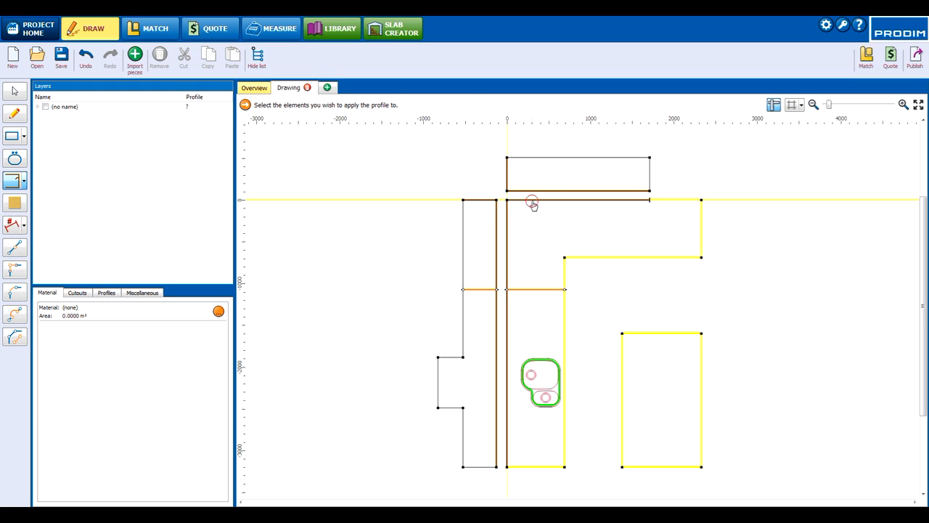
# Step: Apply the Intermac profile to the tall panel's bottom, left and protrusion edges, and to the upper panel's top and right edges
pyautogui.click(25, 182)
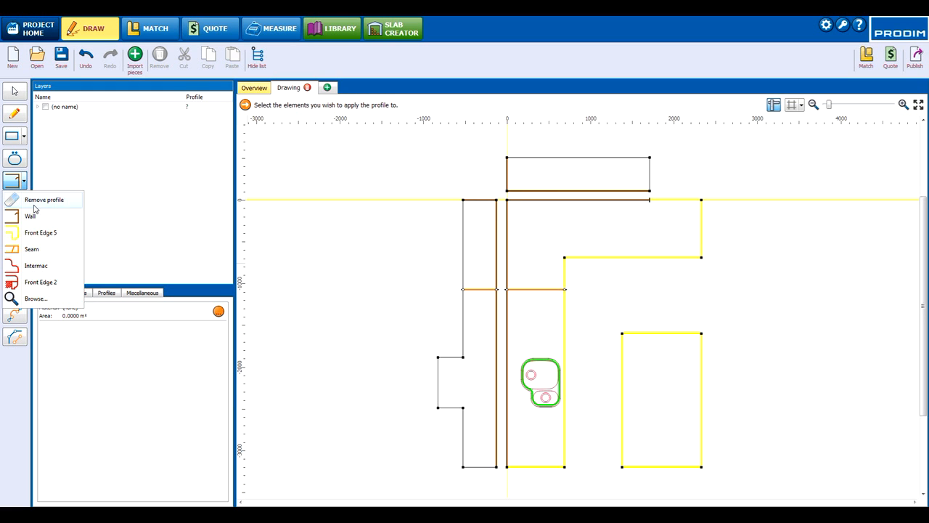
pyautogui.click(36, 266)
pyautogui.click(475, 466)
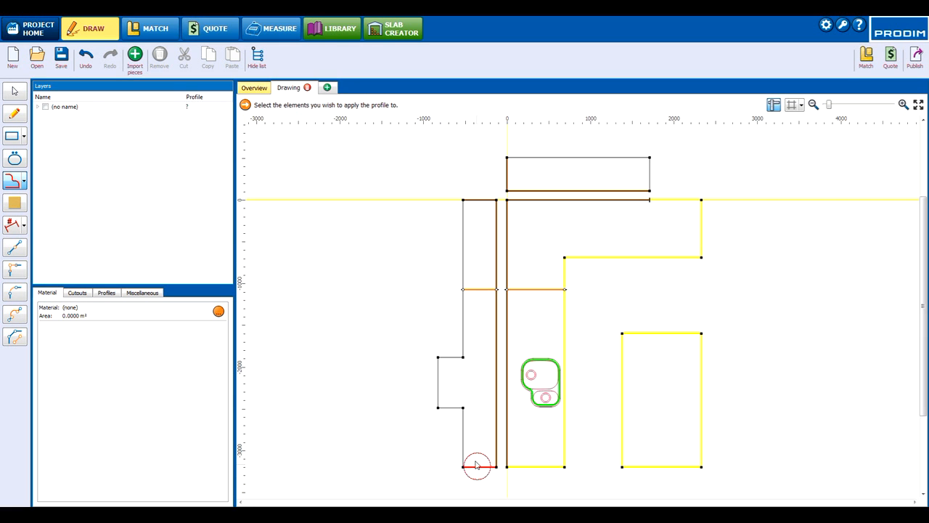
pyautogui.click(464, 439)
pyautogui.click(450, 407)
pyautogui.click(437, 383)
pyautogui.click(455, 357)
pyautogui.click(462, 338)
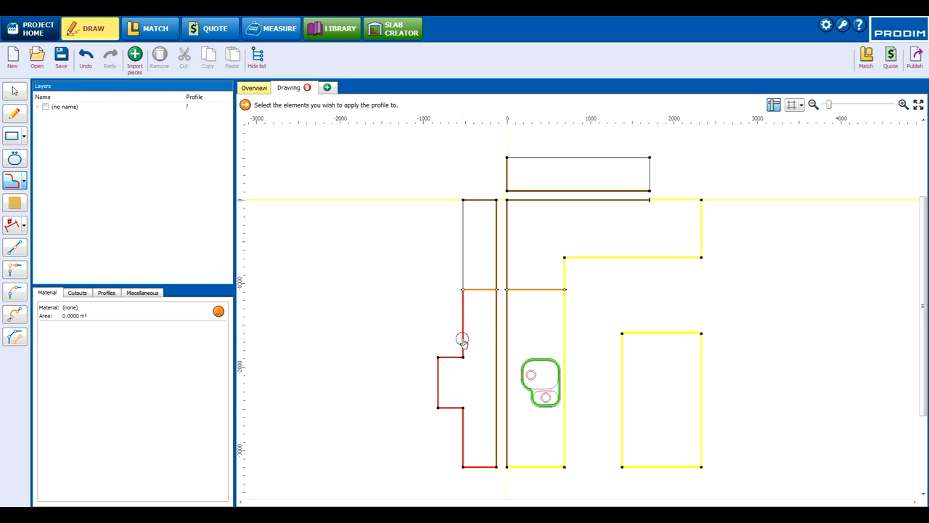
pyautogui.click(464, 252)
pyautogui.click(557, 156)
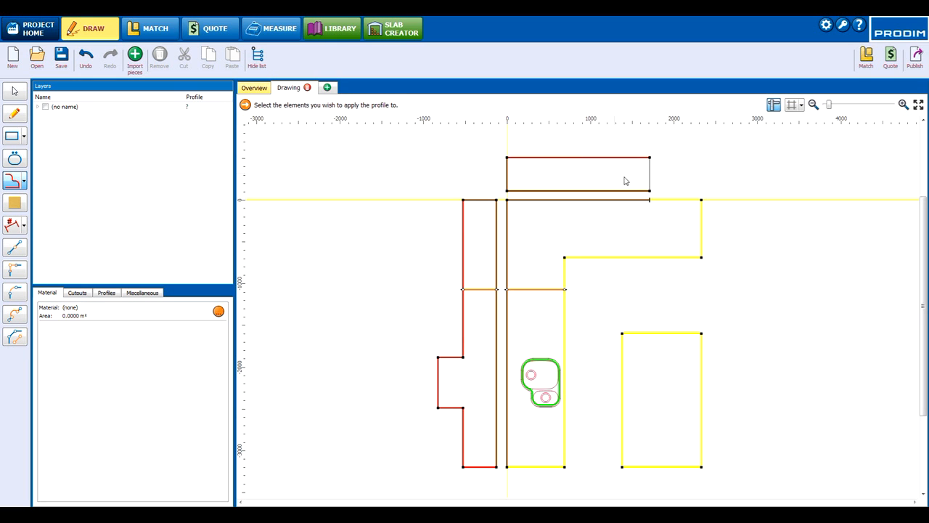
pyautogui.click(650, 179)
# Step: Assign the material 6270 Atlantic Salt to the drawing
pyautogui.click(15, 207)
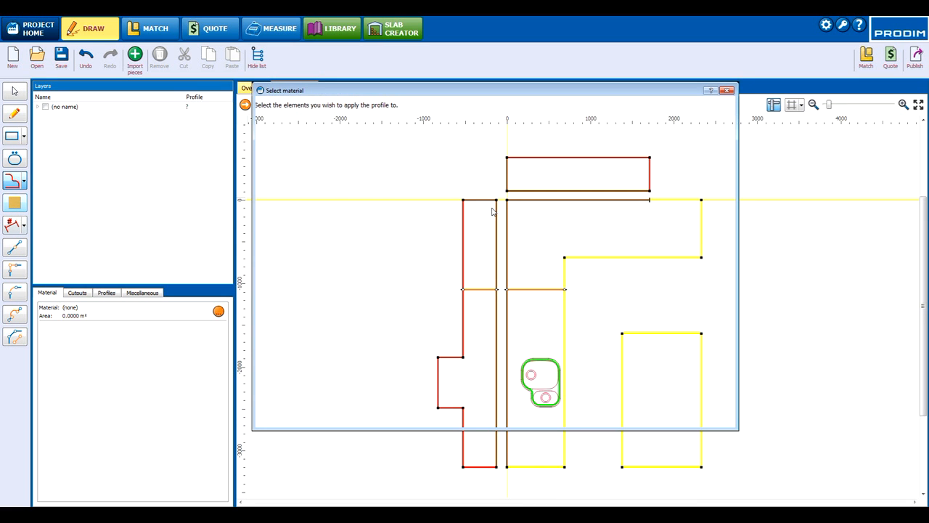
pyautogui.moveTo(725, 130); pyautogui.dragTo(725, 171)
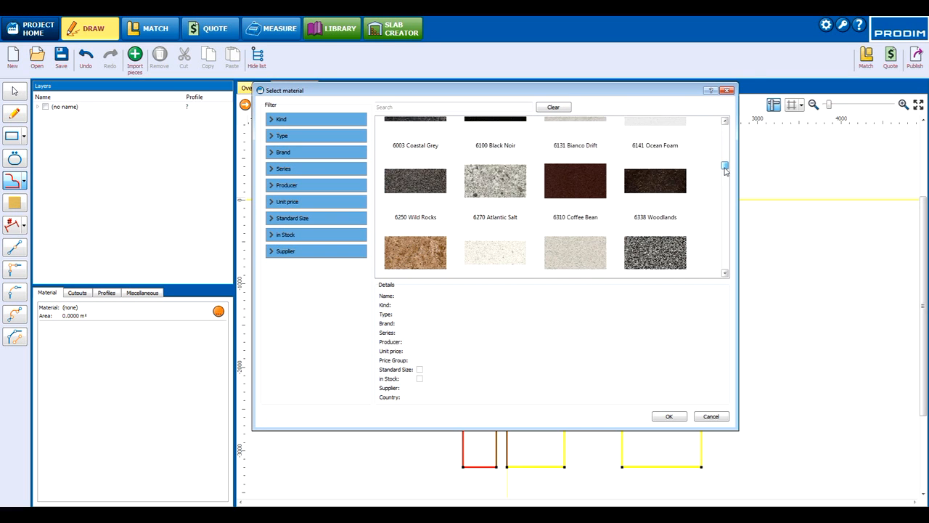
pyautogui.click(508, 180)
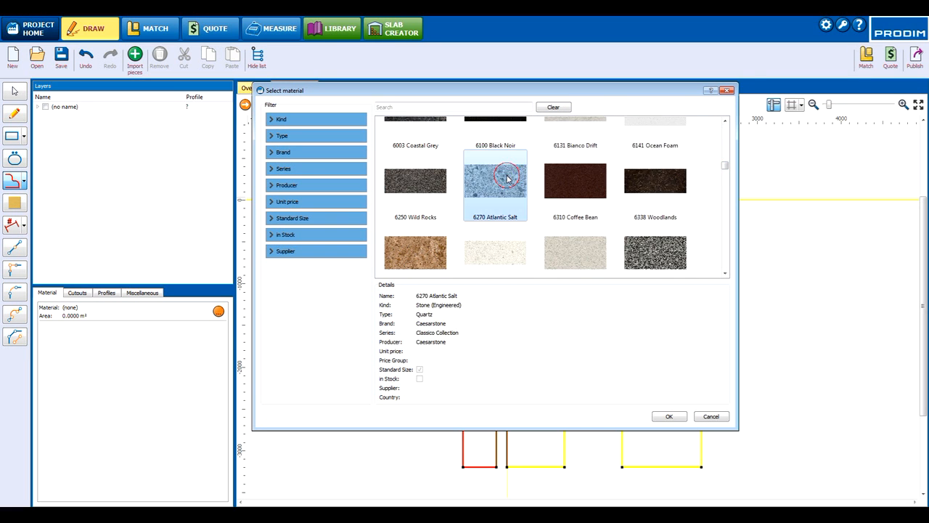
pyautogui.click(666, 416)
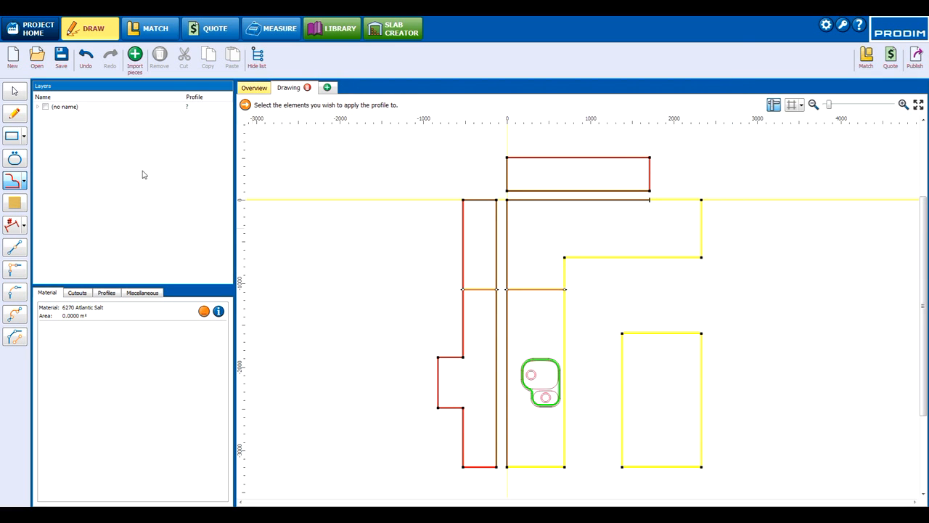
# Step: Copy the island rectangle to a new piece
pyautogui.click(16, 91)
pyautogui.moveTo(608, 317); pyautogui.dragTo(728, 487)
pyautogui.rightClick(702, 434)
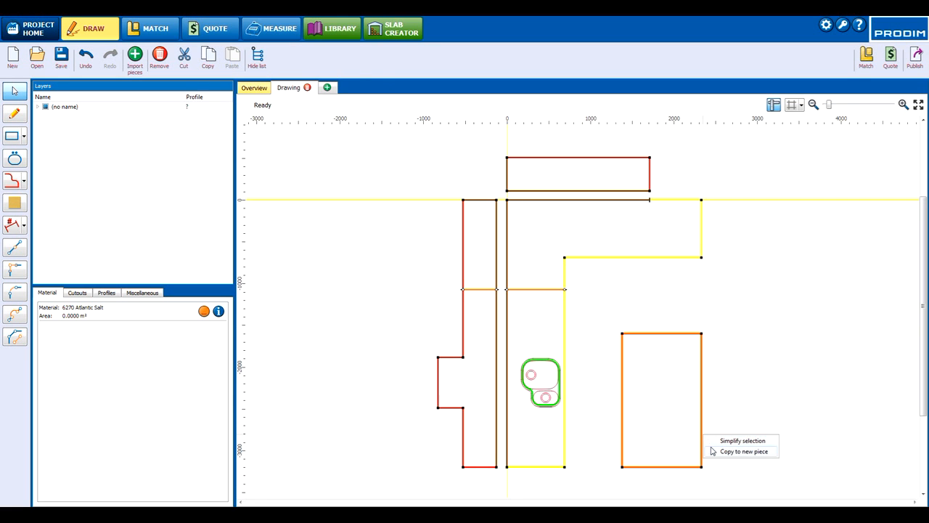
pyautogui.click(739, 450)
# Step: From the main drawing, copy the L-shape's lower section with the sink cutout to a new piece
pyautogui.click(289, 88)
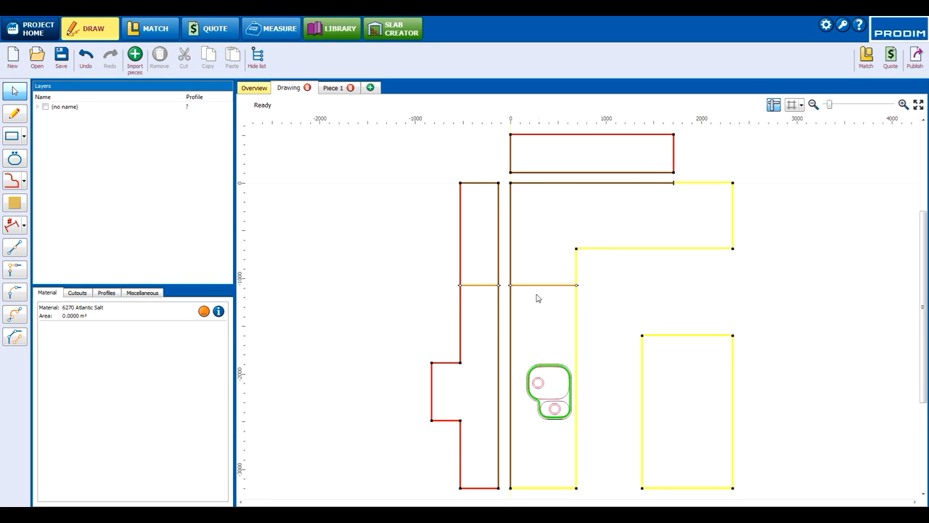
pyautogui.moveTo(601, 281); pyautogui.dragTo(506, 498)
pyautogui.rightClick(577, 438)
pyautogui.click(610, 459)
# Step: From the main drawing, copy the tall back panel's lower section with the protrusion to a new piece
pyautogui.click(296, 88)
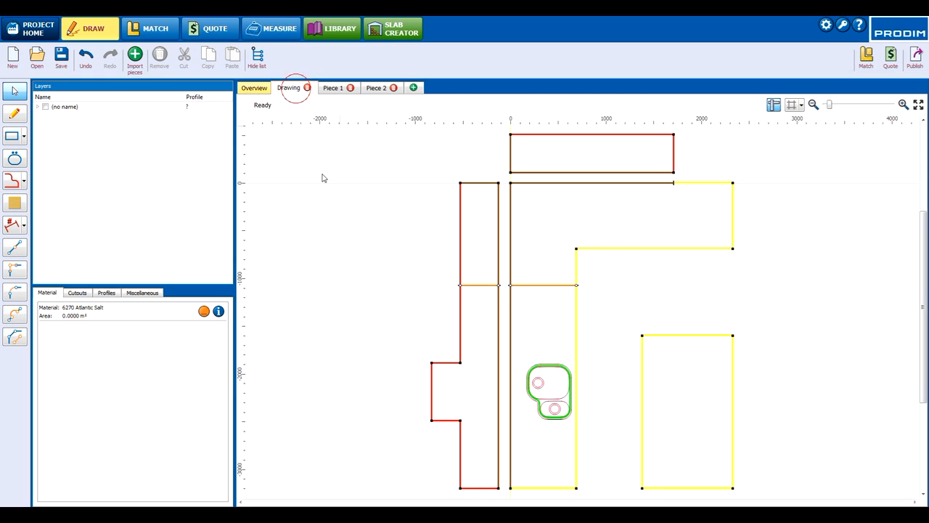
pyautogui.moveTo(384, 278); pyautogui.dragTo(506, 476)
pyautogui.rightClick(498, 446)
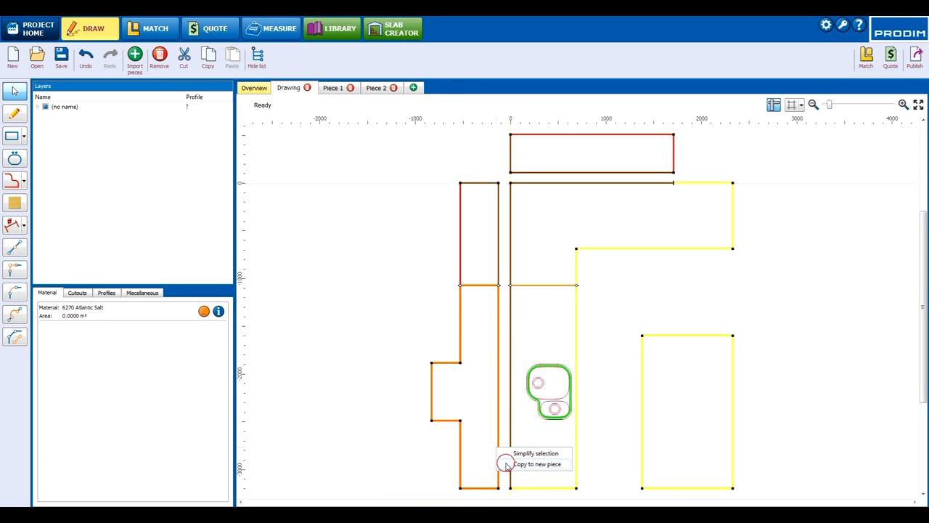
pyautogui.click(506, 465)
# Step: From the main drawing, copy the tall back panel's upper section above the seam to a new piece
pyautogui.click(279, 90)
pyautogui.moveTo(417, 164); pyautogui.dragTo(503, 286)
pyautogui.rightClick(500, 263)
pyautogui.click(508, 281)
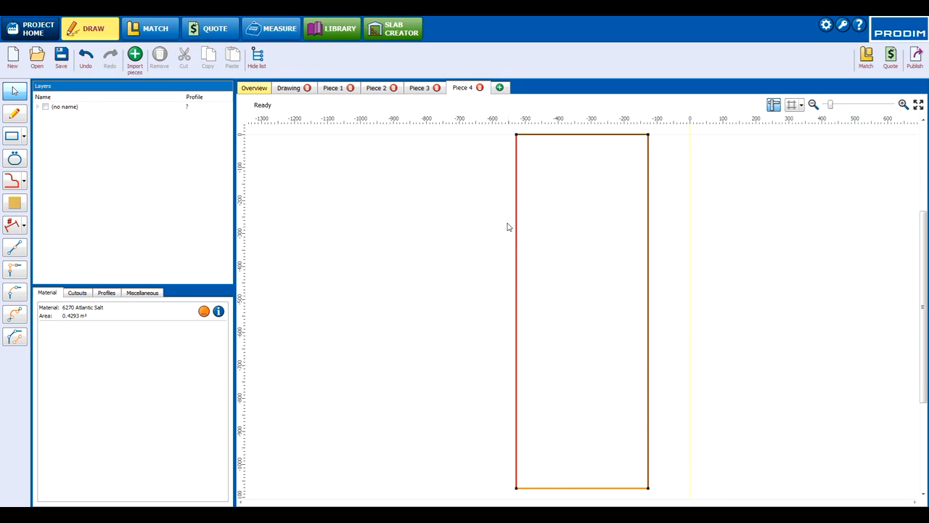
# Step: From the main drawing, copy the L-shape's upper section above the seam to a new piece
pyautogui.click(291, 88)
pyautogui.moveTo(507, 180)
pyautogui.mouseDown()
pyautogui.moveTo(592, 253)
pyautogui.moveTo(747, 287)
pyautogui.mouseUp()
pyautogui.rightClick(675, 250)
pyautogui.click(700, 267)
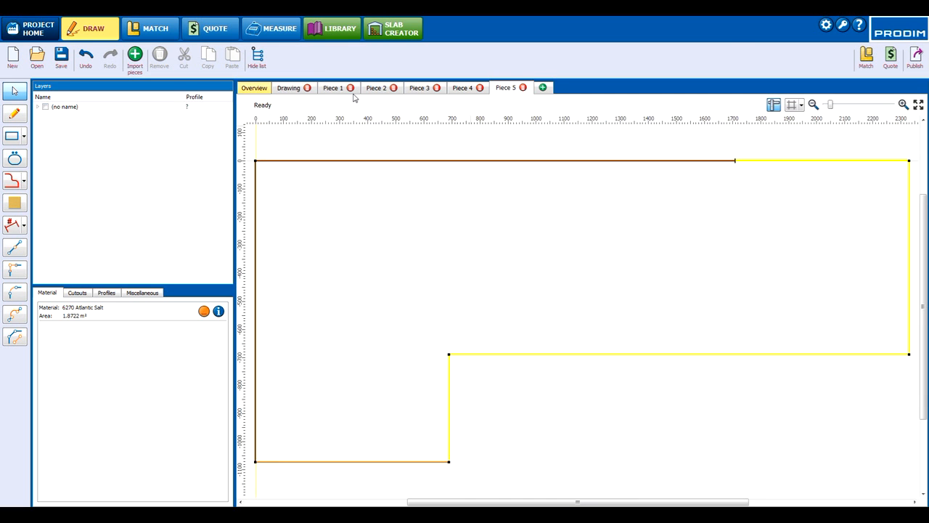
# Step: From the main drawing, copy the horizontal back panel above the L-shape to a new piece
pyautogui.click(302, 88)
pyautogui.moveTo(634, 176); pyautogui.dragTo(686, 174)
pyautogui.rightClick(674, 164)
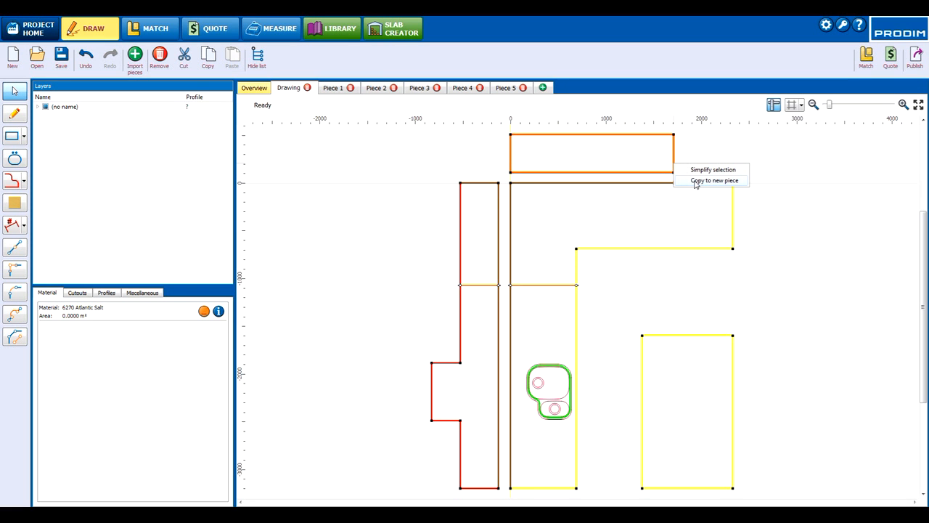
pyautogui.click(695, 180)
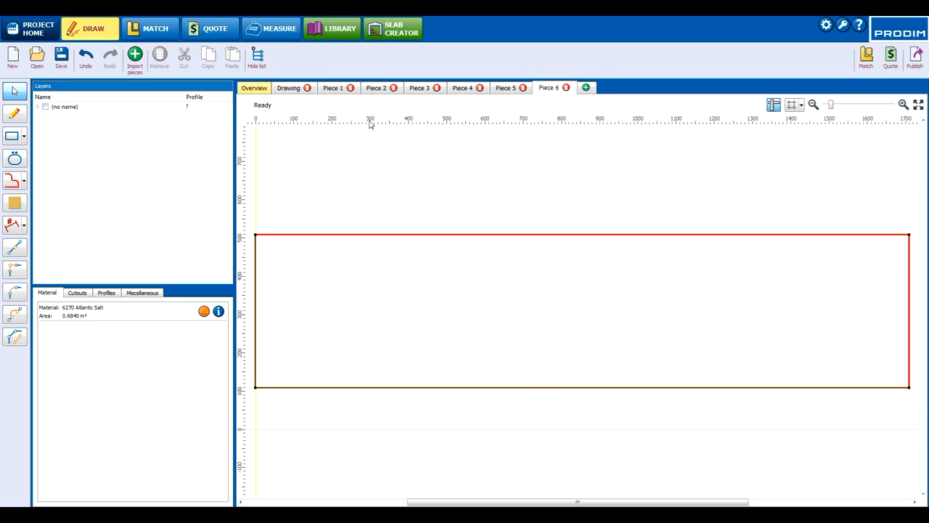
# Step: In the overview, move both tall back panel sections and the horizontal back panel flush against the L-shaped countertop's outer edges
pyautogui.click(287, 89)
pyautogui.click(255, 88)
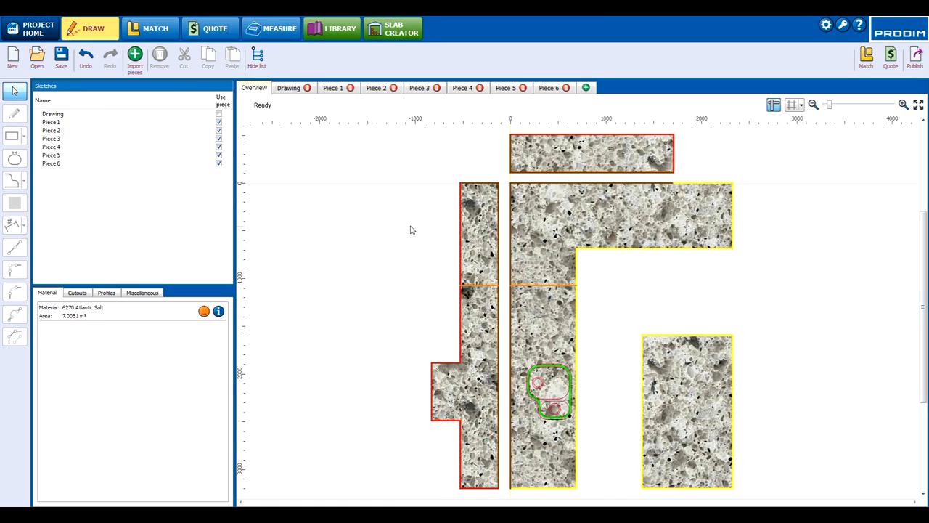
pyautogui.moveTo(486, 339); pyautogui.dragTo(479, 299)
pyautogui.moveTo(477, 263); pyautogui.dragTo(471, 256)
pyautogui.moveTo(484, 316); pyautogui.dragTo(501, 315)
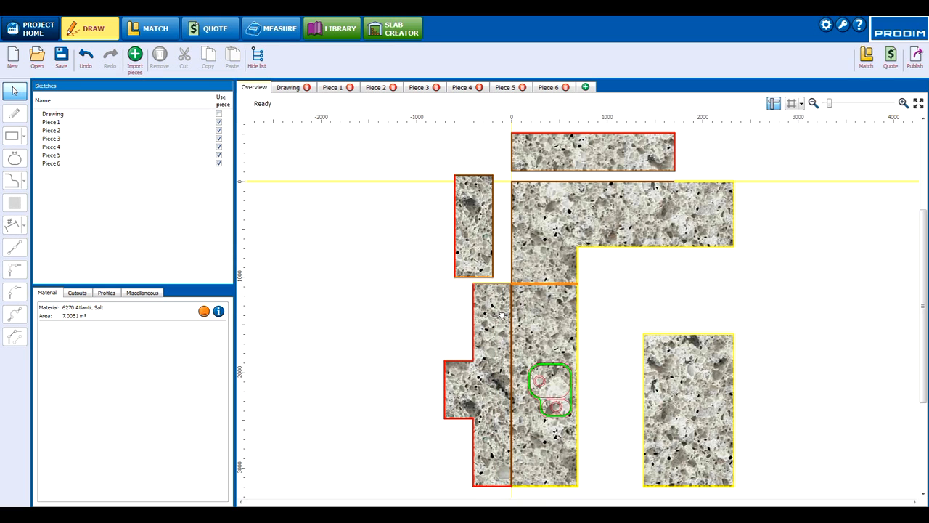
pyautogui.moveTo(481, 220); pyautogui.dragTo(500, 227)
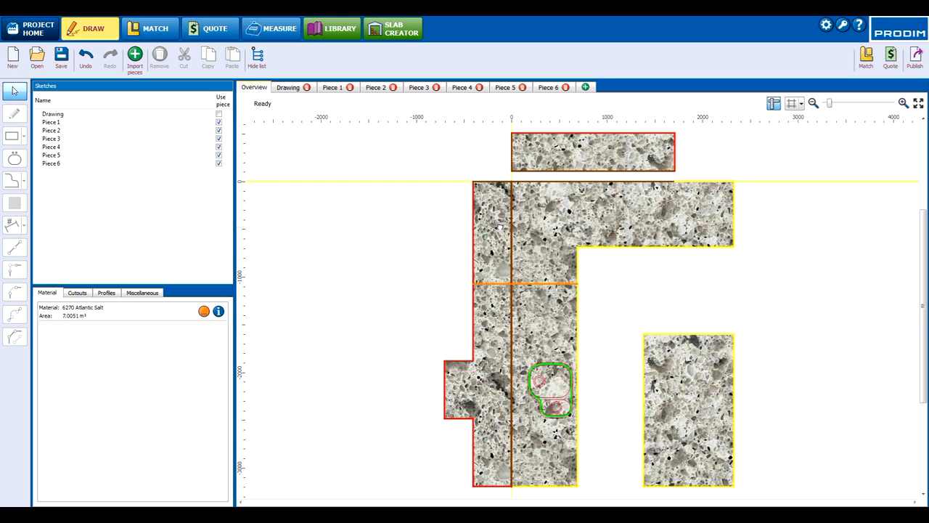
pyautogui.moveTo(556, 135); pyautogui.dragTo(559, 154)
pyautogui.click(406, 259)
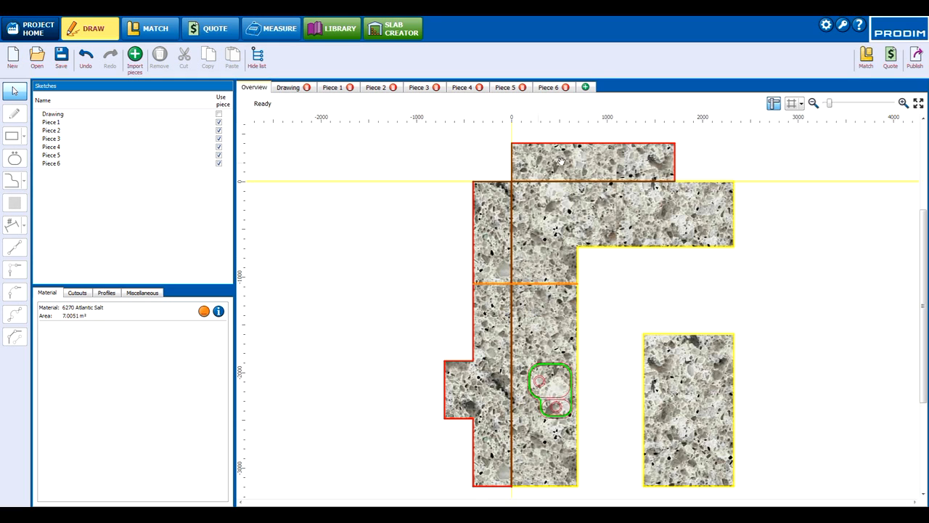
# Step: Send the drawing to Match, saving it as Customer Drawing APT 112 C with status In progress and overwriting the existing file
pyautogui.click(288, 87)
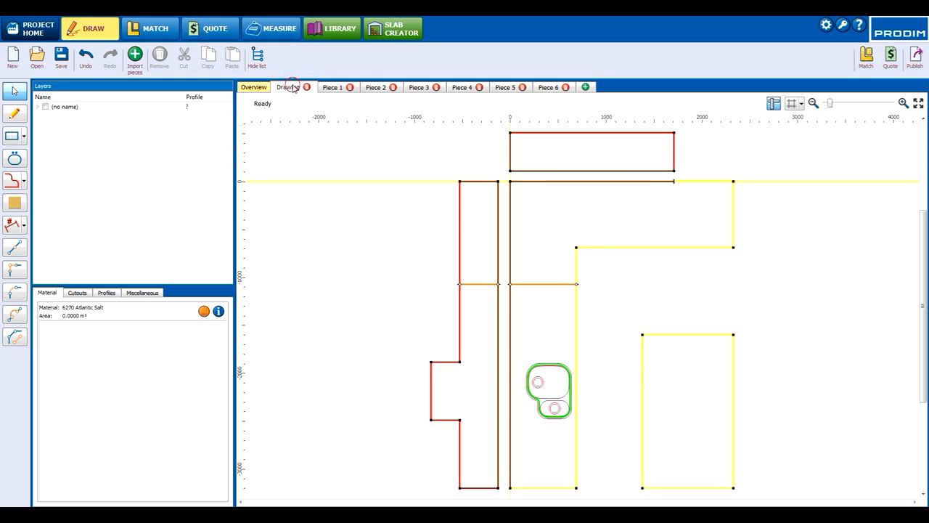
pyautogui.click(871, 67)
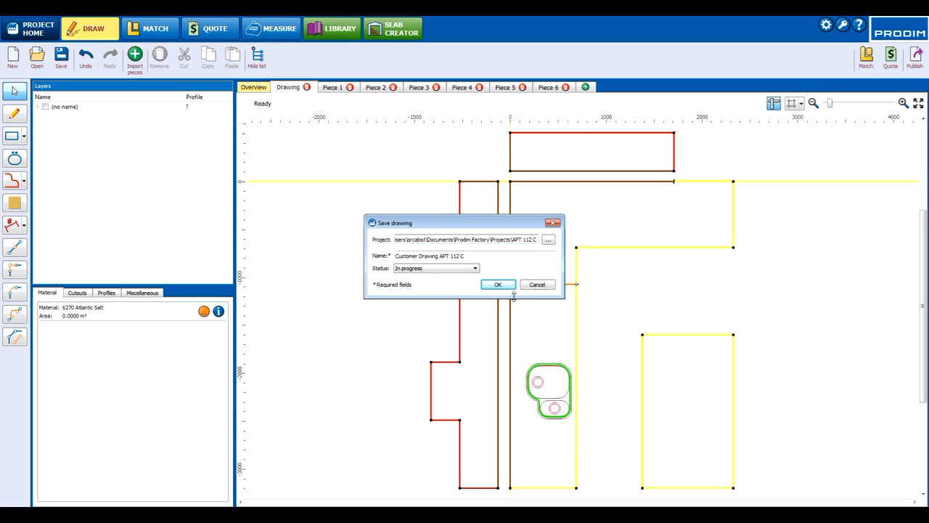
pyautogui.click(464, 273)
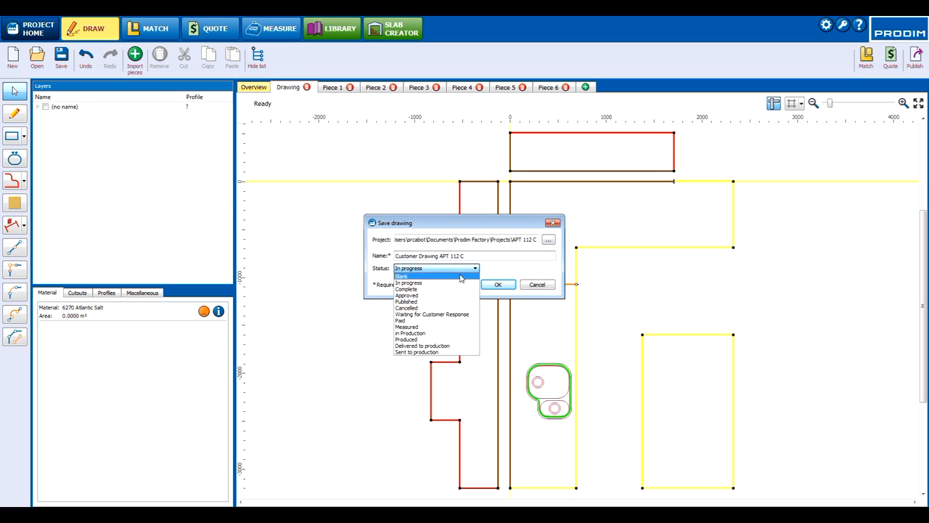
pyautogui.click(452, 286)
pyautogui.click(489, 290)
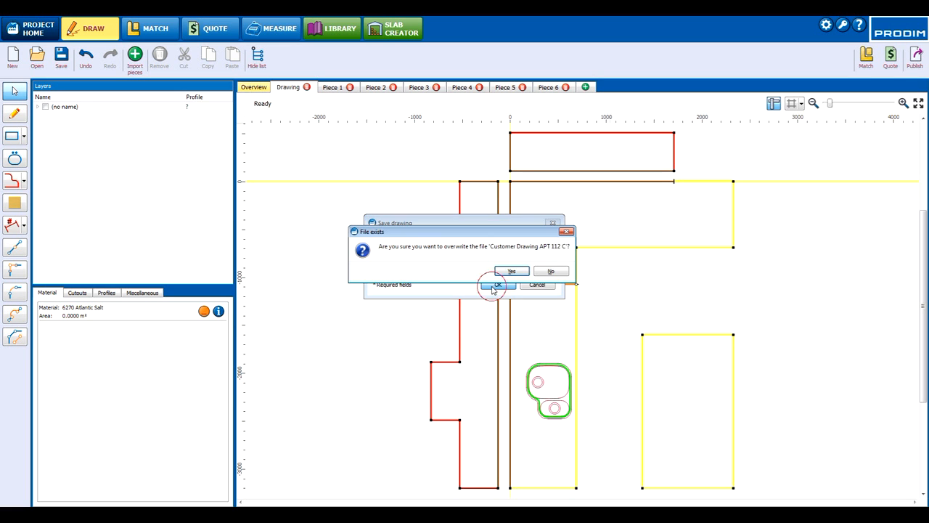
pyautogui.click(503, 270)
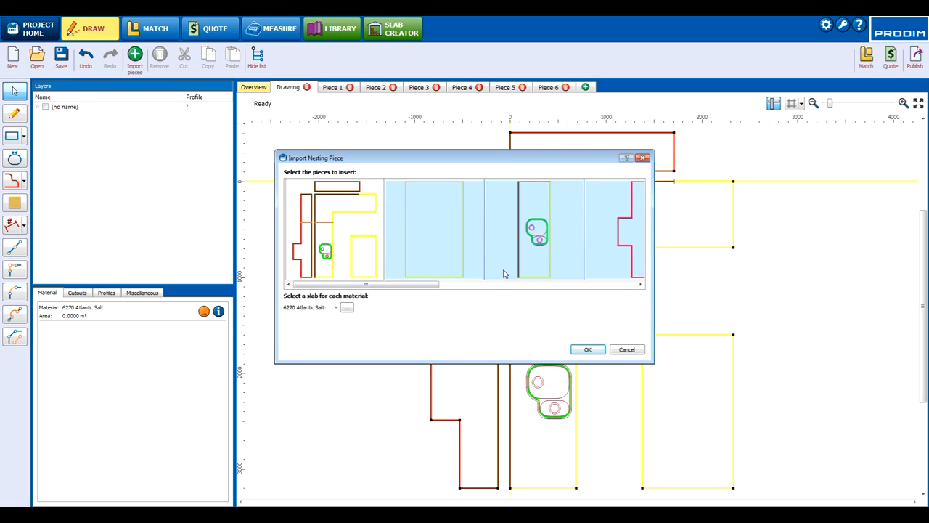
# Step: Assign the Artic Granici slab to the 6270 Atlantic Salt material and import the selected pieces for nesting
pyautogui.click(345, 308)
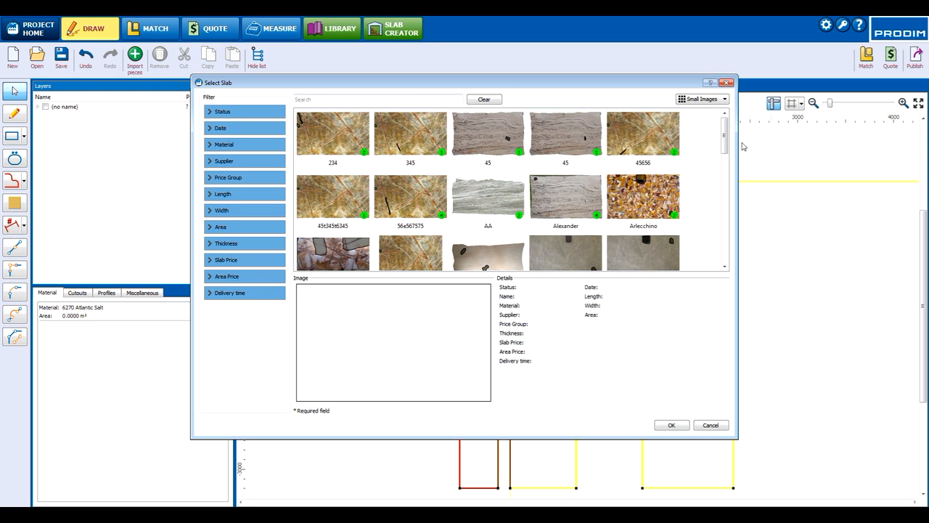
pyautogui.click(400, 98)
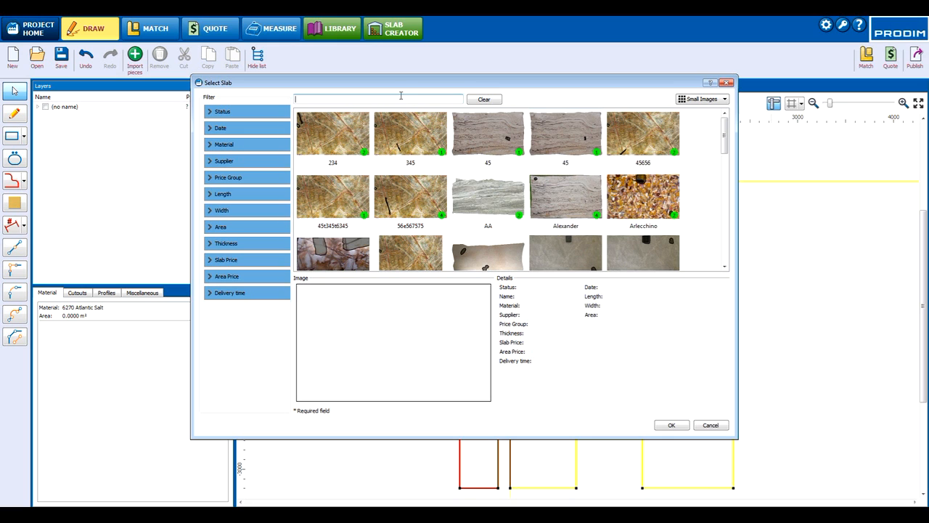
pyautogui.write('artic')
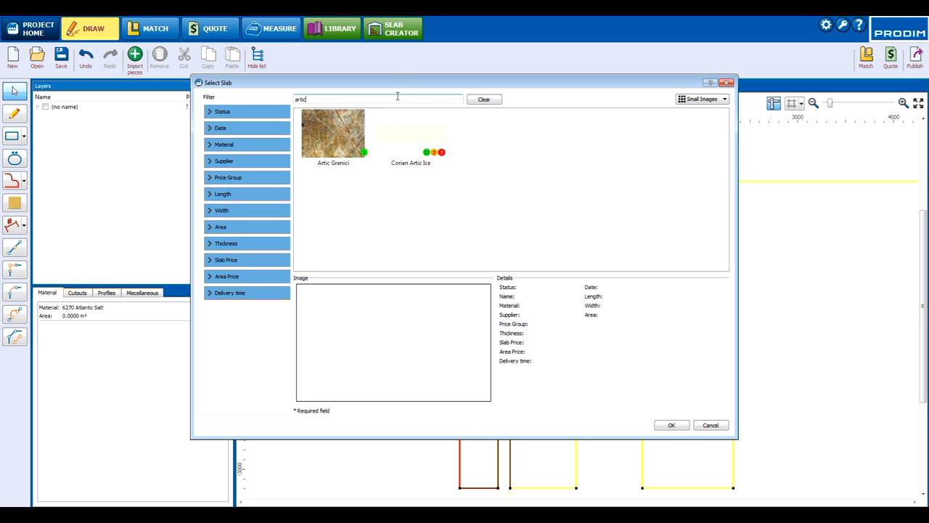
pyautogui.click(339, 141)
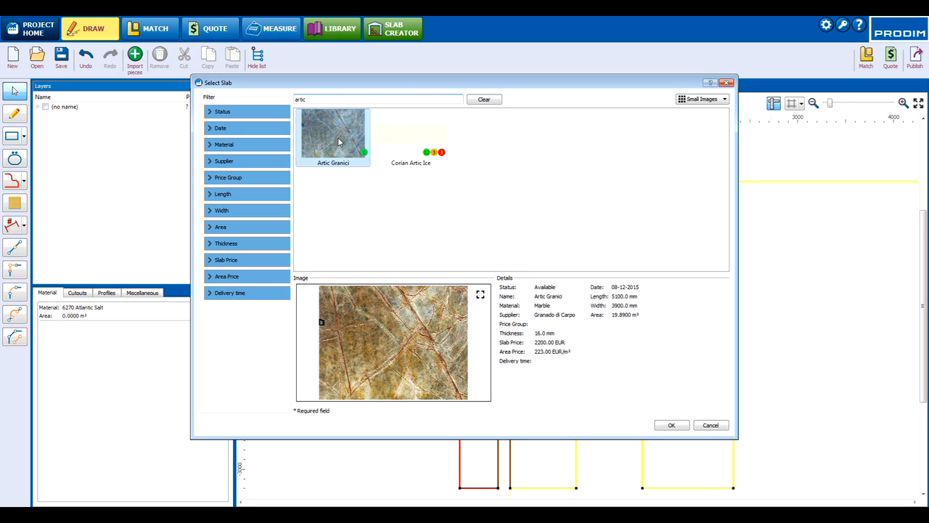
pyautogui.click(672, 425)
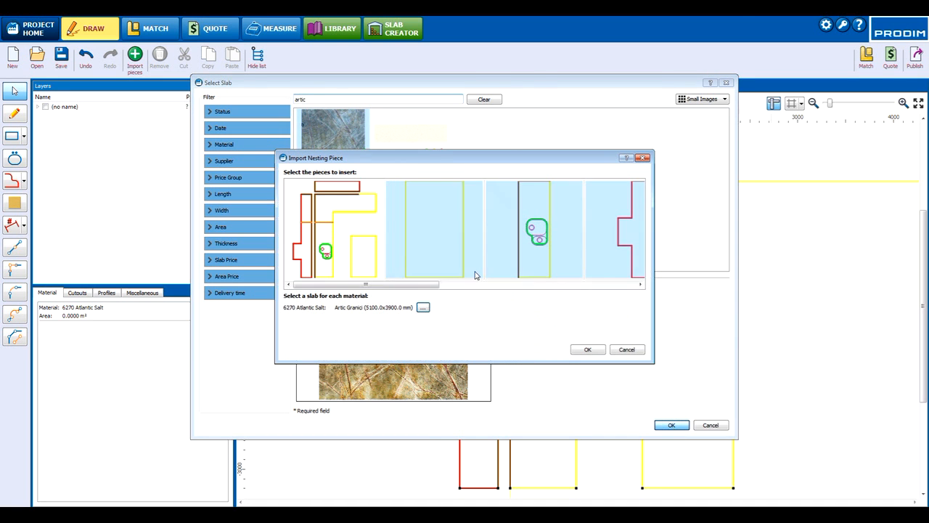
pyautogui.moveTo(372, 288); pyautogui.dragTo(341, 285)
pyautogui.click(588, 350)
# Step: Place the island and the L-shape's upper section on the slab, rotating the island upright beneath the L-shape's long arm
pyautogui.moveTo(222, 384); pyautogui.dragTo(430, 257)
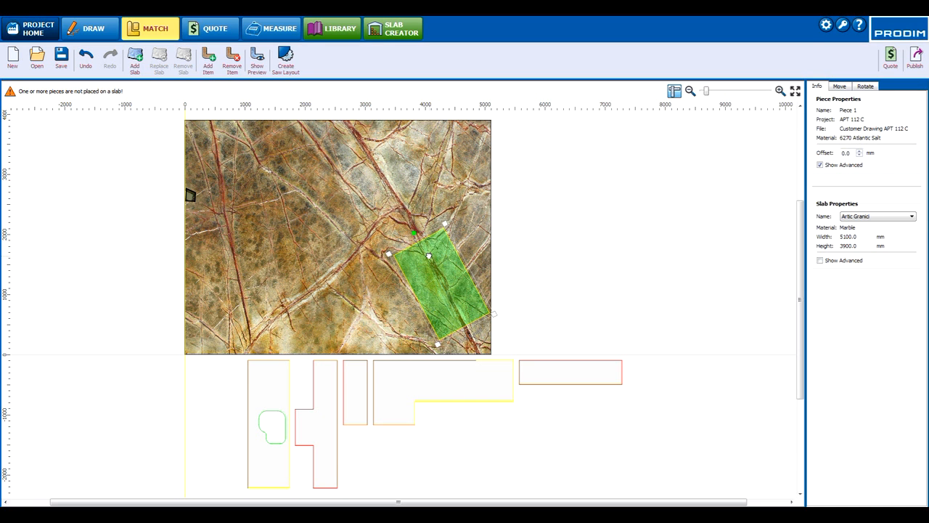
pyautogui.moveTo(488, 381); pyautogui.dragTo(453, 184)
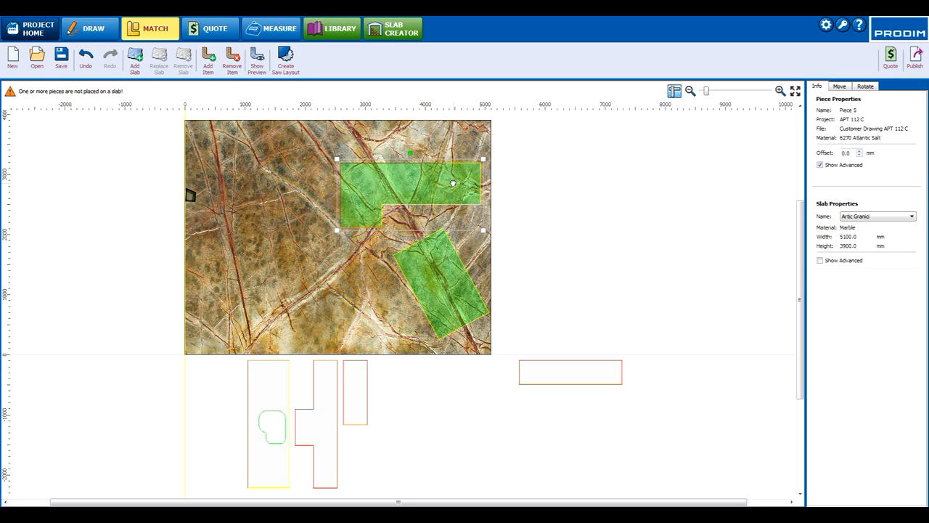
pyautogui.moveTo(453, 184); pyautogui.dragTo(452, 183)
pyautogui.click(419, 270)
pyautogui.moveTo(413, 233)
pyautogui.mouseDown()
pyautogui.moveTo(444, 227)
pyautogui.moveTo(430, 240)
pyautogui.moveTo(423, 231)
pyautogui.mouseUp()
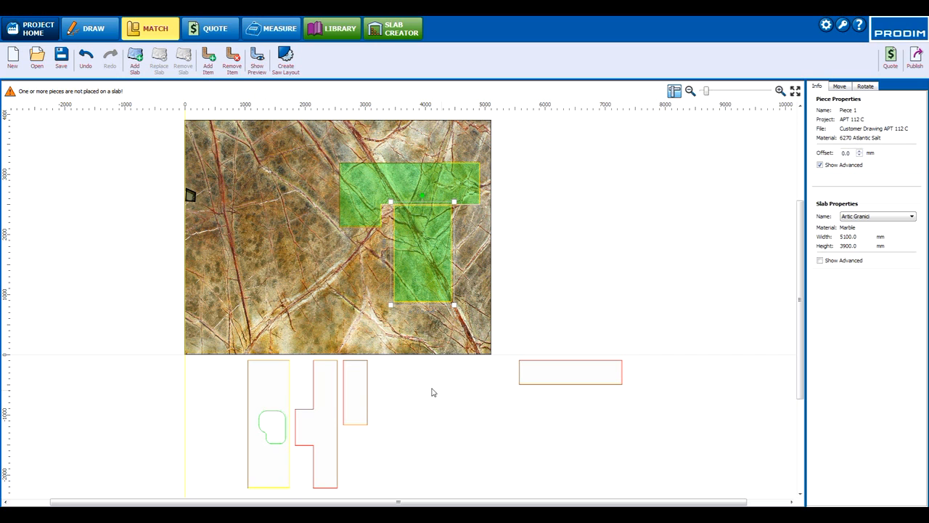
# Step: Place the sink section directly below the L-shape's upper section, shifting both pieces up to fit on the slab
pyautogui.moveTo(278, 379); pyautogui.dragTo(369, 250)
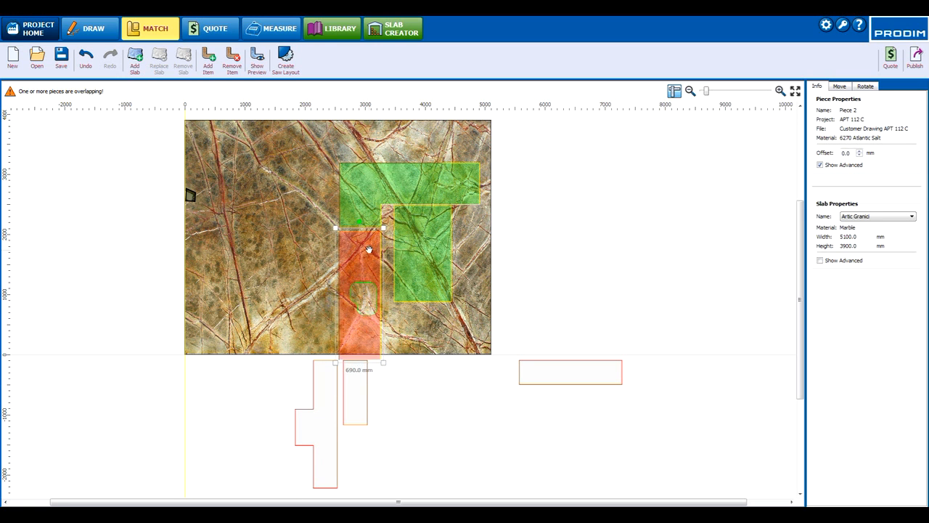
pyautogui.moveTo(369, 196); pyautogui.dragTo(367, 182)
pyautogui.moveTo(369, 244); pyautogui.dragTo(367, 232)
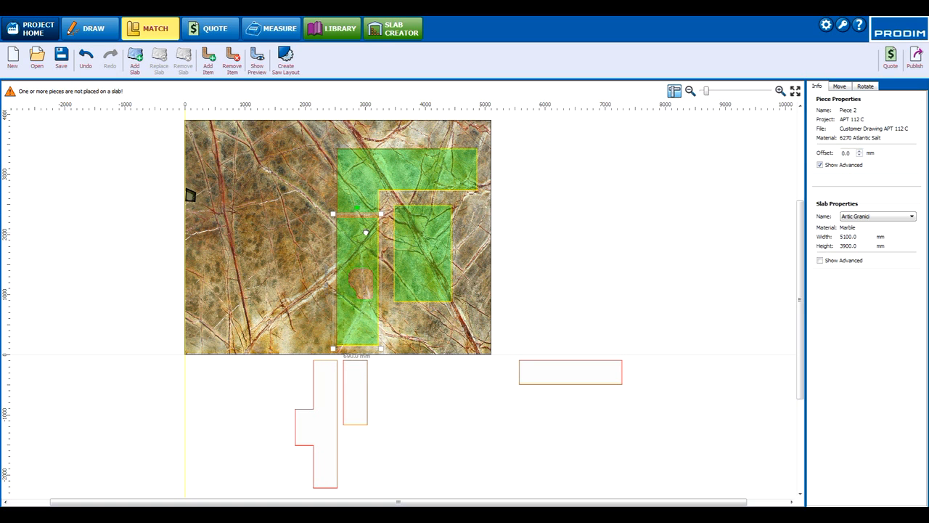
# Step: Place the two tall back panel sections beside the L-shape and the horizontal back panel above it on the slab
pyautogui.moveTo(320, 399); pyautogui.dragTo(315, 265)
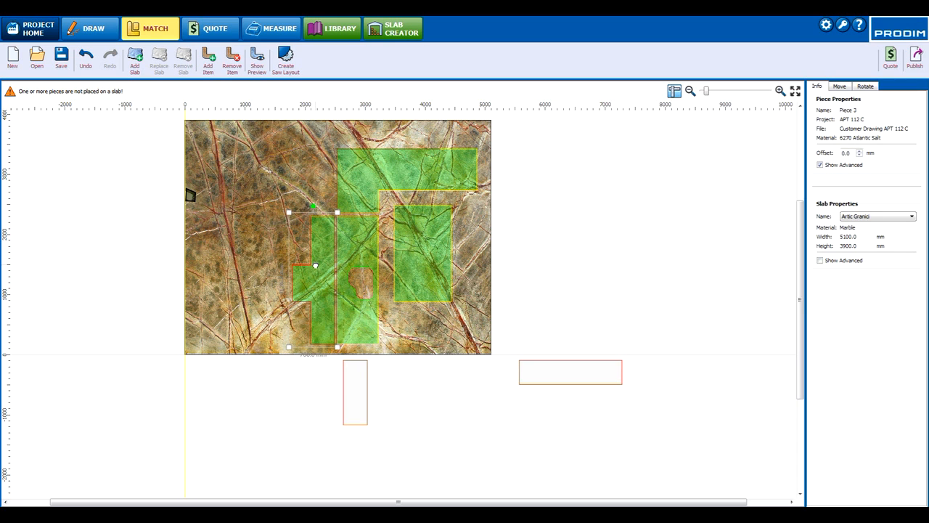
pyautogui.moveTo(356, 379); pyautogui.dragTo(325, 167)
pyautogui.moveTo(556, 371); pyautogui.dragTo(375, 135)
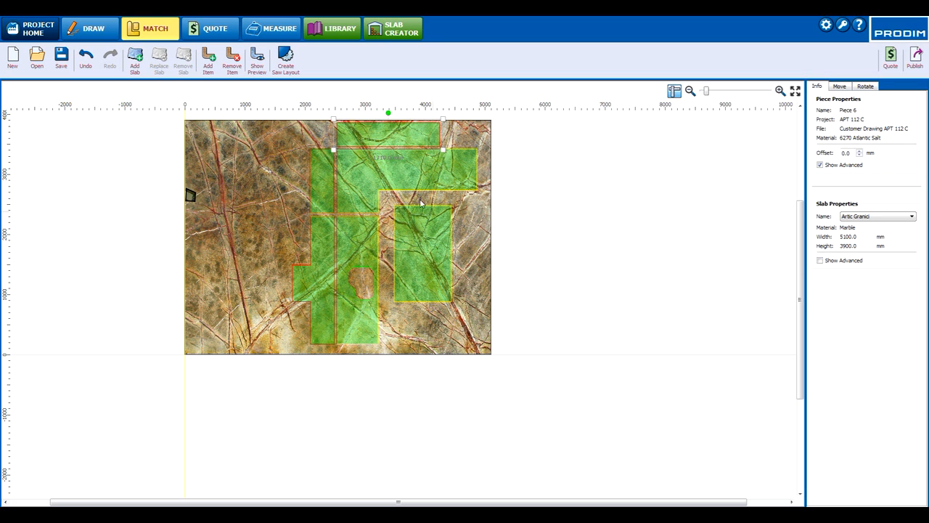
# Step: Open the slab preview and shift the horizontal back panel slightly sideways to match its veins with the countertop below
pyautogui.click(257, 58)
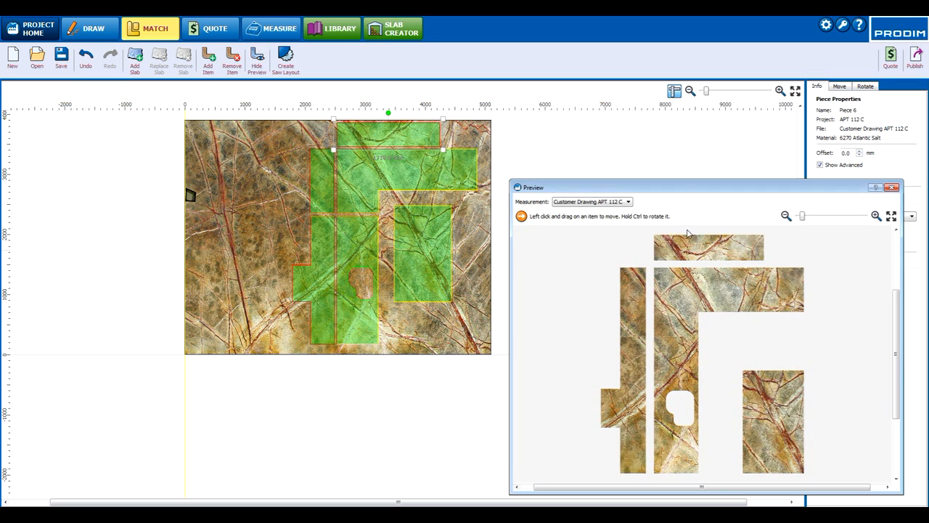
pyautogui.scroll(6, 688, 262)
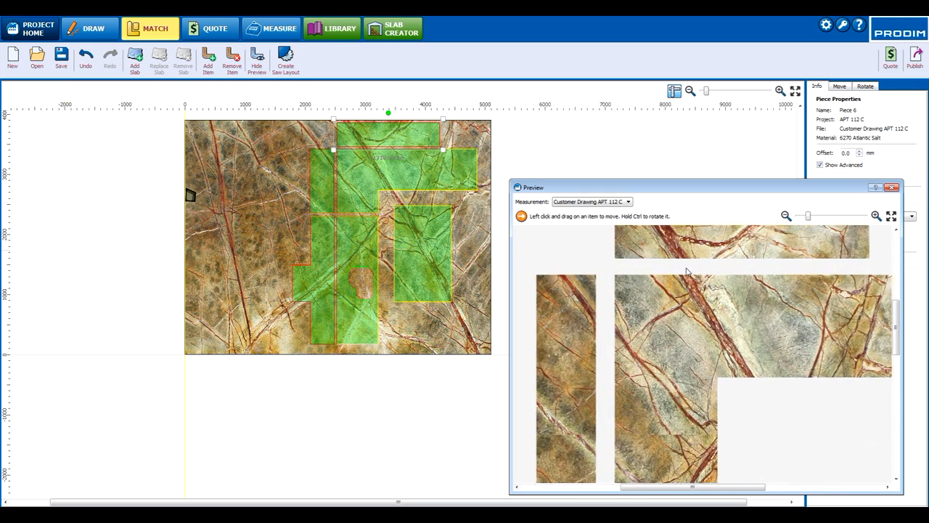
pyautogui.moveTo(689, 248); pyautogui.dragTo(695, 247)
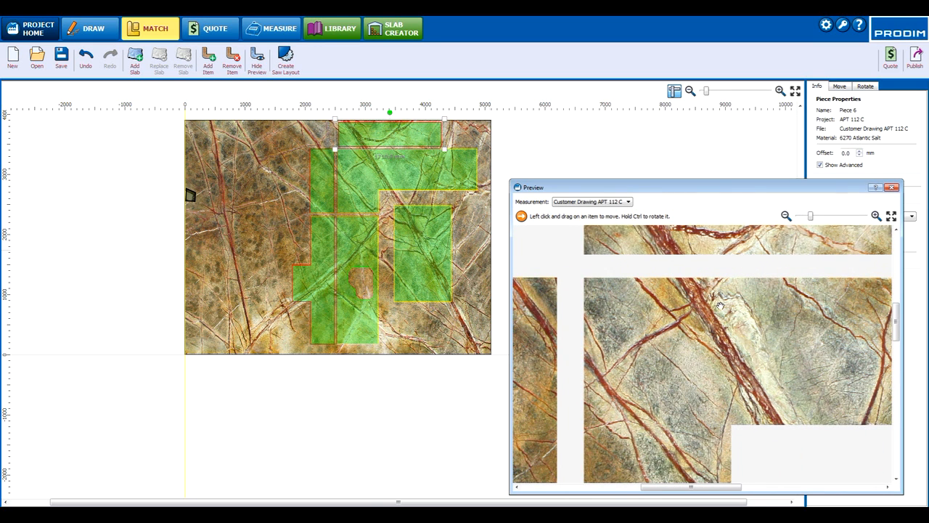
pyautogui.scroll(1, 720, 306)
pyautogui.scroll(-5, 720, 306)
# Step: In the preview, reposition the island's slab area up and closer to the inner edges of the L-shape
pyautogui.moveTo(759, 326); pyautogui.dragTo(693, 261, button='middle')
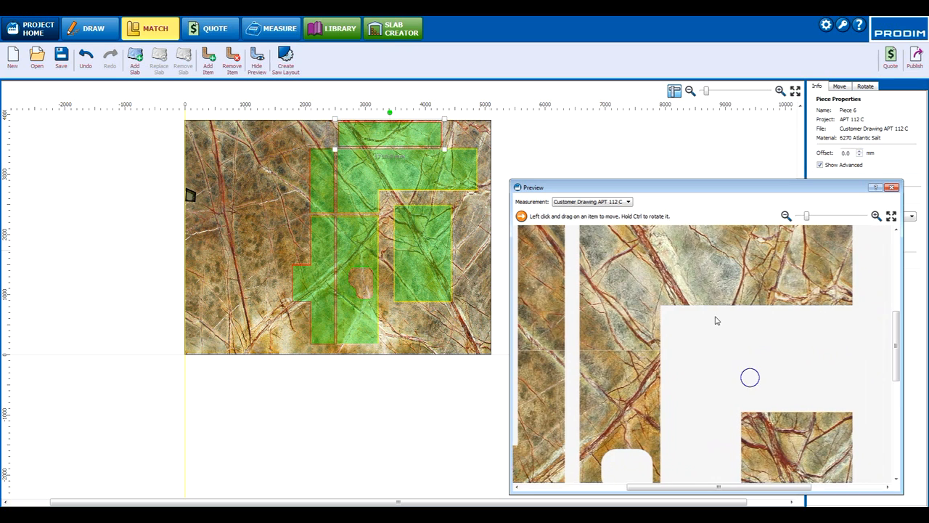
pyautogui.moveTo(716, 320); pyautogui.dragTo(675, 245, button='middle')
pyautogui.click(744, 401)
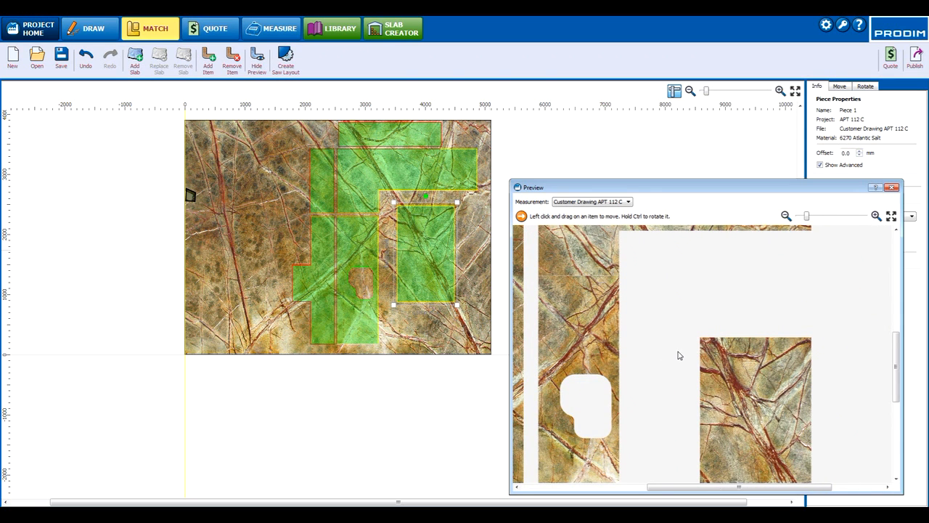
pyautogui.scroll(-4, 680, 355)
pyautogui.moveTo(732, 347); pyautogui.dragTo(753, 385)
pyautogui.moveTo(755, 387); pyautogui.dragTo(753, 387)
# Step: In the preview, fine-tune the sink section's slab position to line up its veins with the L-shape's upper section at the seam
pyautogui.scroll(2, 640, 326)
pyautogui.scroll(3, 640, 326)
pyautogui.moveTo(676, 288); pyautogui.dragTo(668, 289)
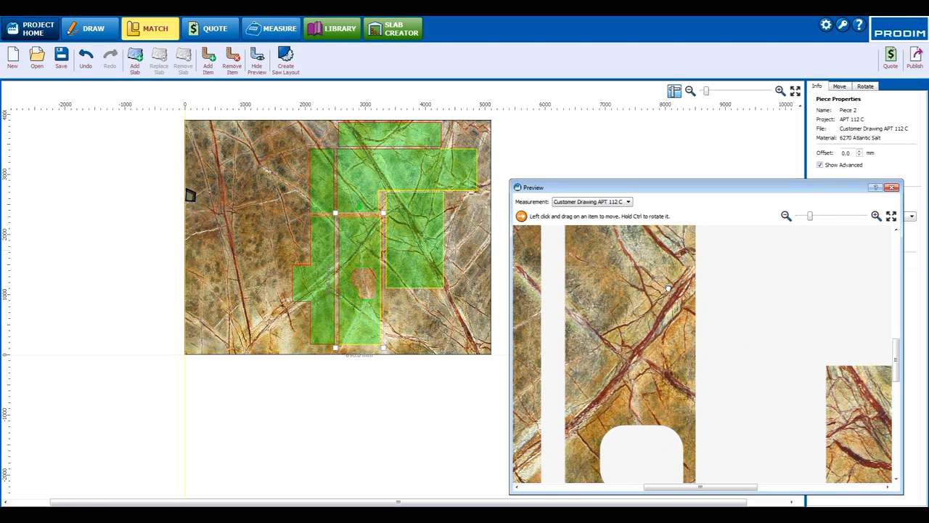
pyautogui.scroll(1, 686, 298)
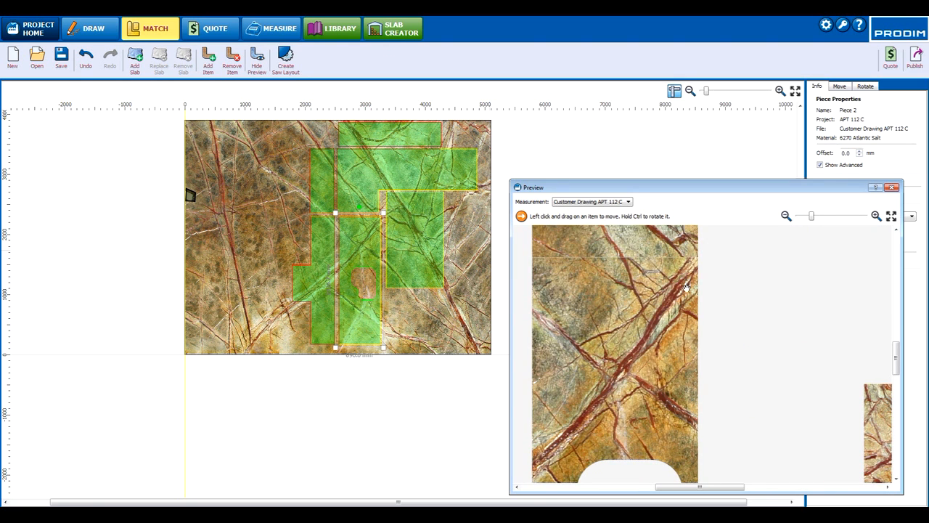
pyautogui.moveTo(678, 290); pyautogui.dragTo(685, 299)
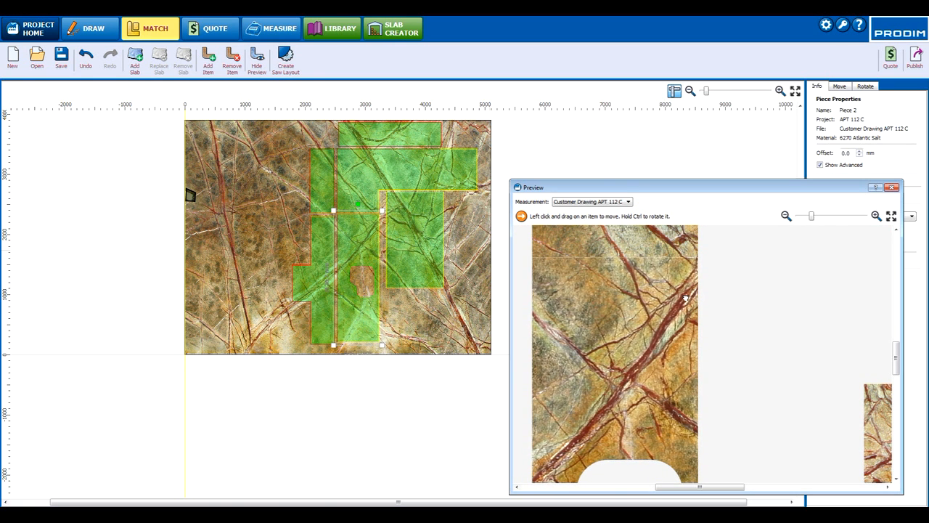
pyautogui.scroll(-2, 685, 303)
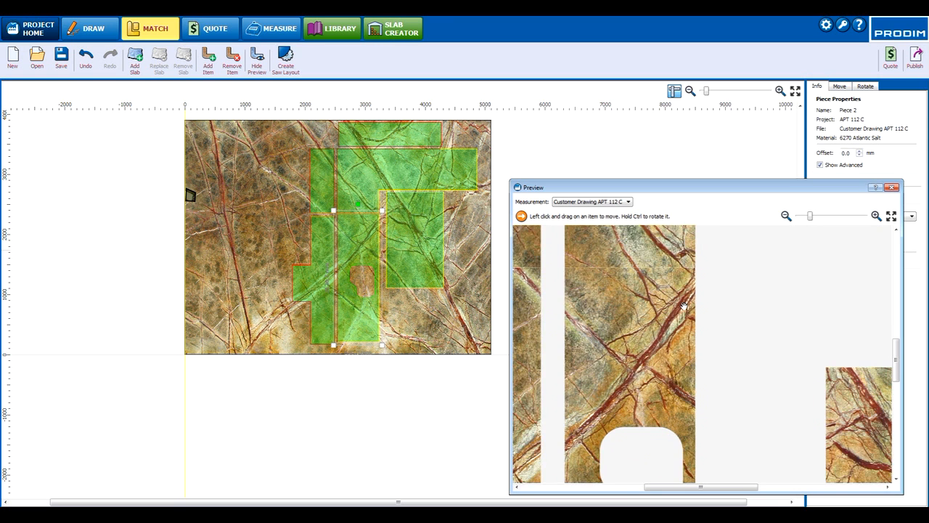
pyautogui.scroll(2, 691, 283)
pyautogui.scroll(2, 692, 283)
pyautogui.moveTo(675, 289); pyautogui.dragTo(676, 291)
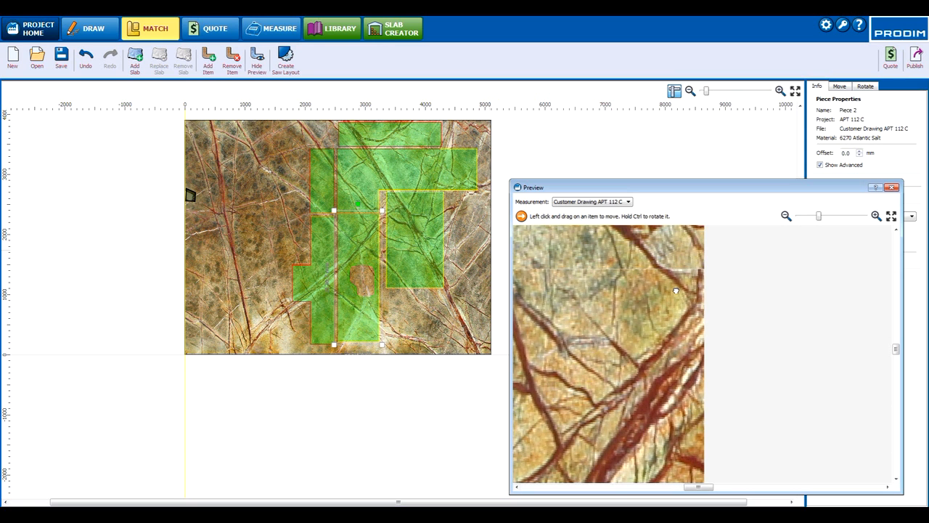
pyautogui.scroll(2, 659, 292)
pyautogui.scroll(-1, 659, 292)
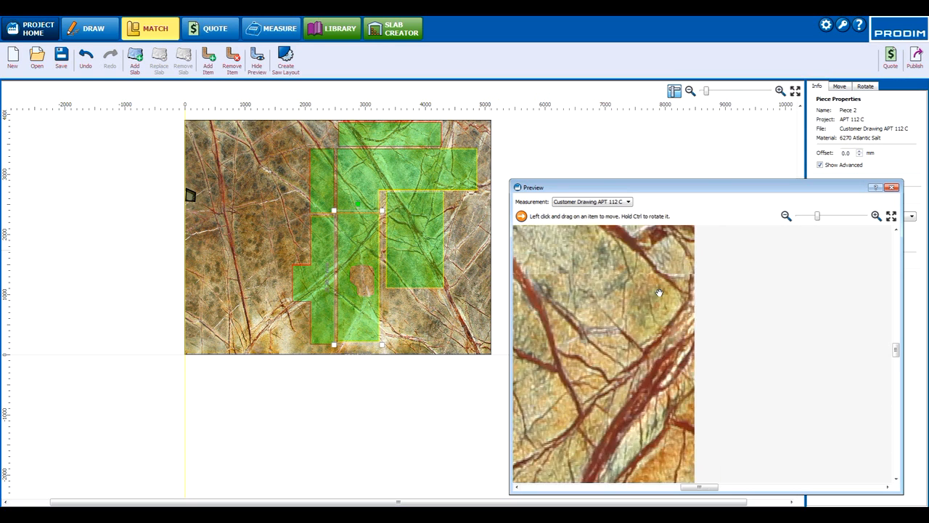
# Step: In the preview, shift the lower and upper tall back panel sections on the slab to match their veins with the adjacent countertop
pyautogui.scroll(-4, 608, 291)
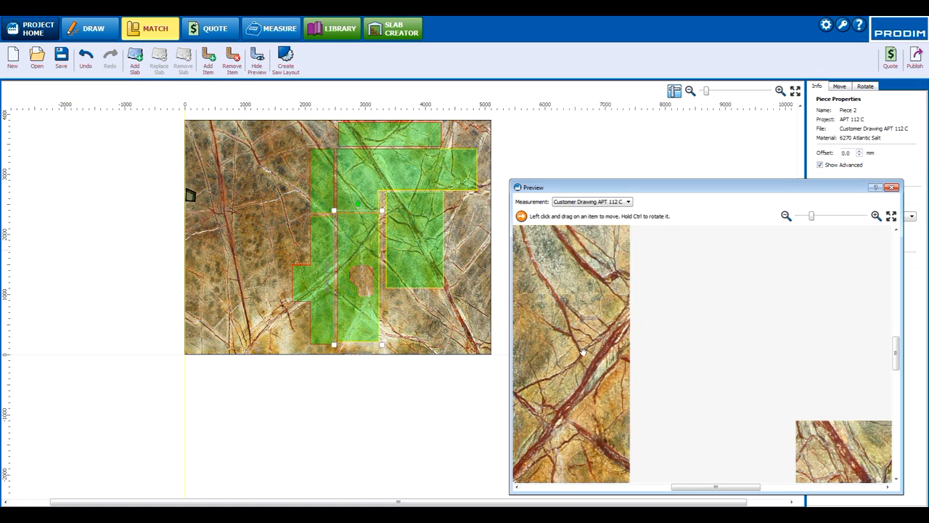
pyautogui.scroll(-1, 577, 354)
pyautogui.click(669, 339)
pyautogui.scroll(3, 650, 332)
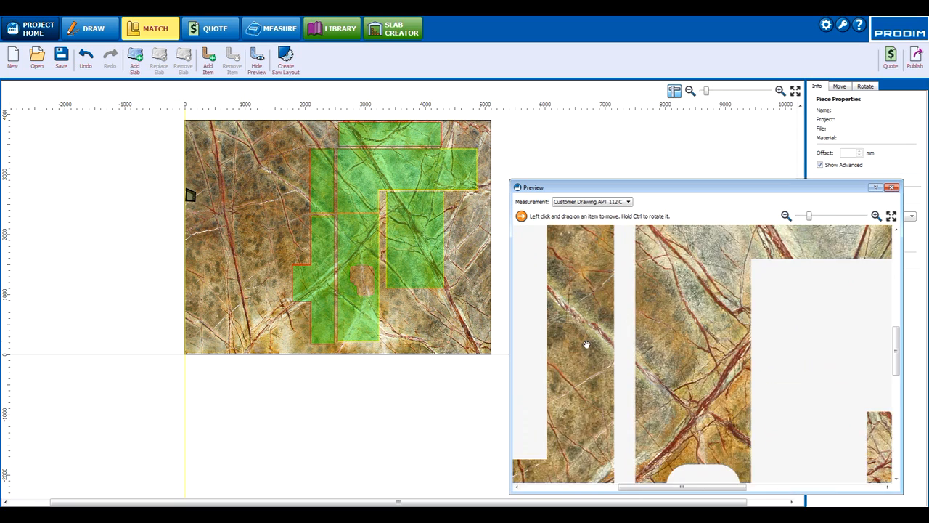
pyautogui.moveTo(596, 310)
pyautogui.mouseDown()
pyautogui.moveTo(591, 285)
pyautogui.moveTo(582, 318)
pyautogui.mouseUp()
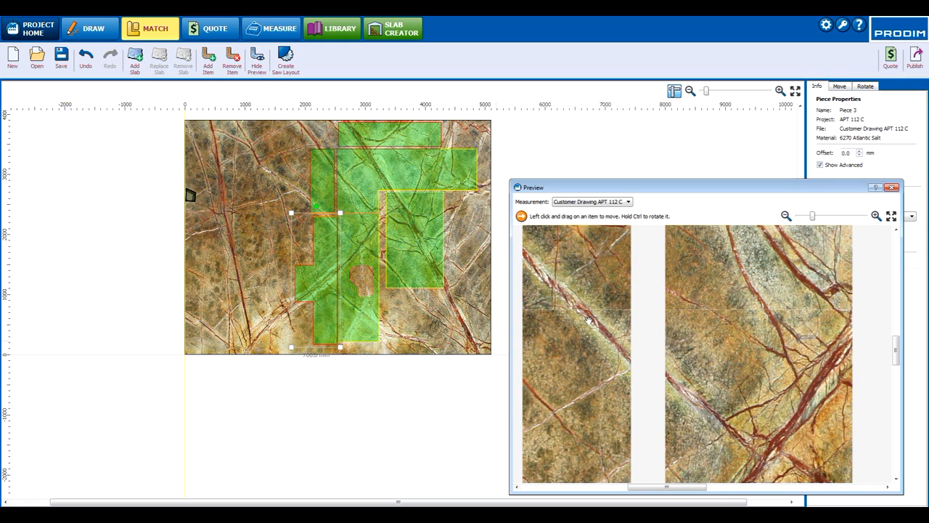
pyautogui.scroll(-2, 610, 319)
pyautogui.scroll(-2, 611, 320)
pyautogui.moveTo(587, 289); pyautogui.dragTo(585, 291)
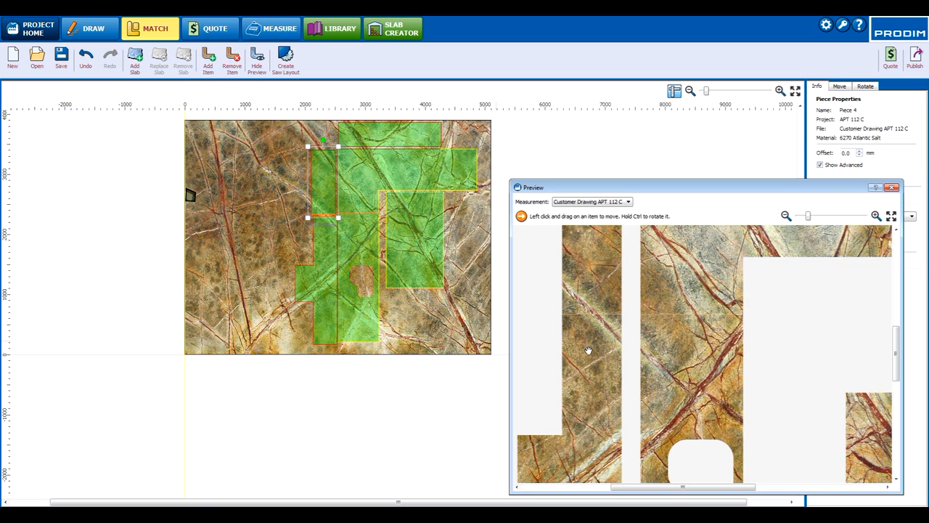
# Step: In the preview, fine-tune the lower tall back panel section's slab position so its diagonal veins continue into the sink section
pyautogui.moveTo(593, 344); pyautogui.dragTo(603, 352)
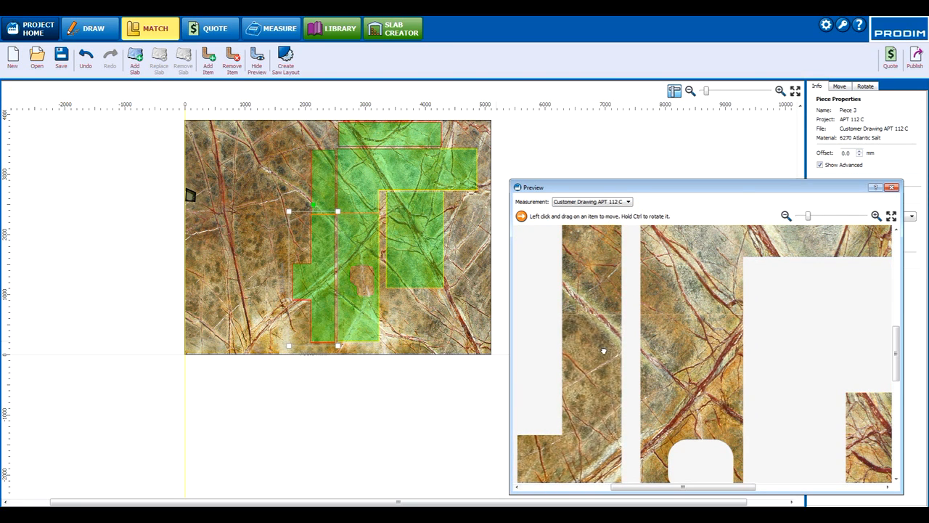
pyautogui.scroll(-3, 648, 347)
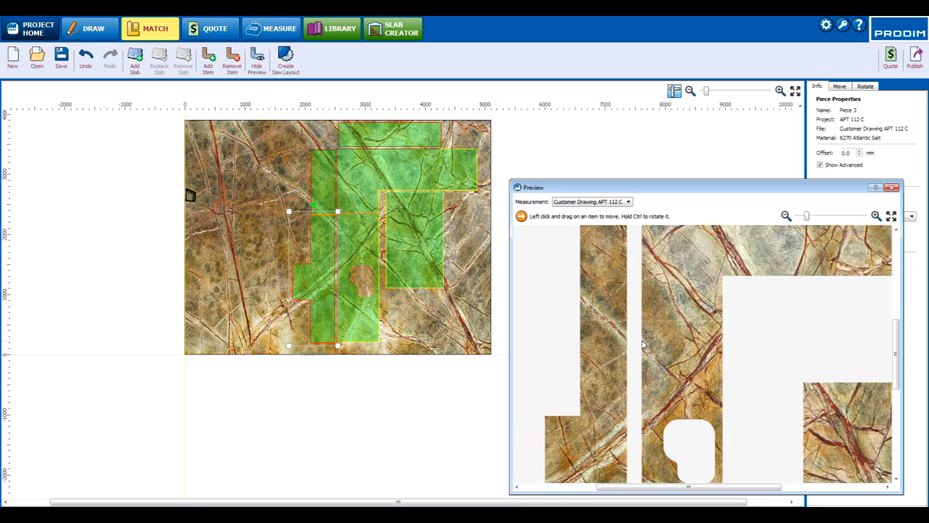
pyautogui.scroll(3, 491, 361)
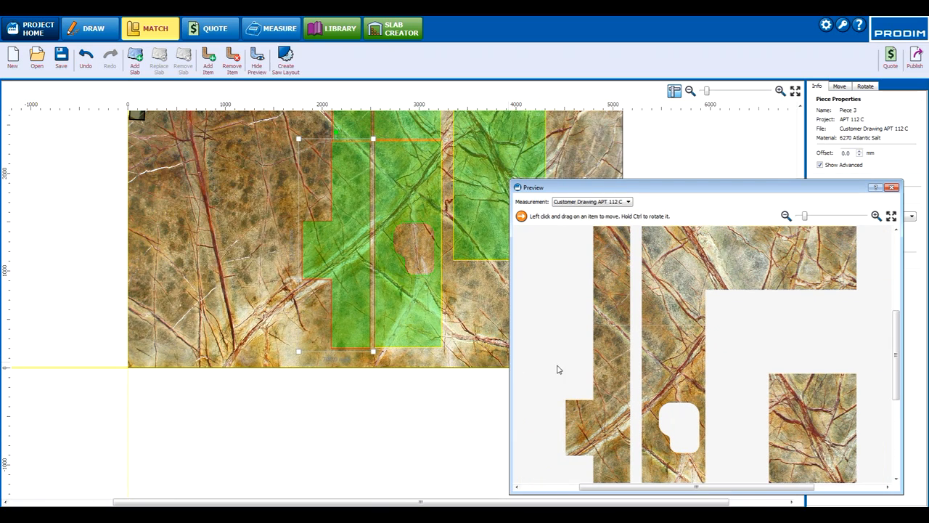
pyautogui.scroll(1, 642, 402)
pyautogui.scroll(2, 636, 404)
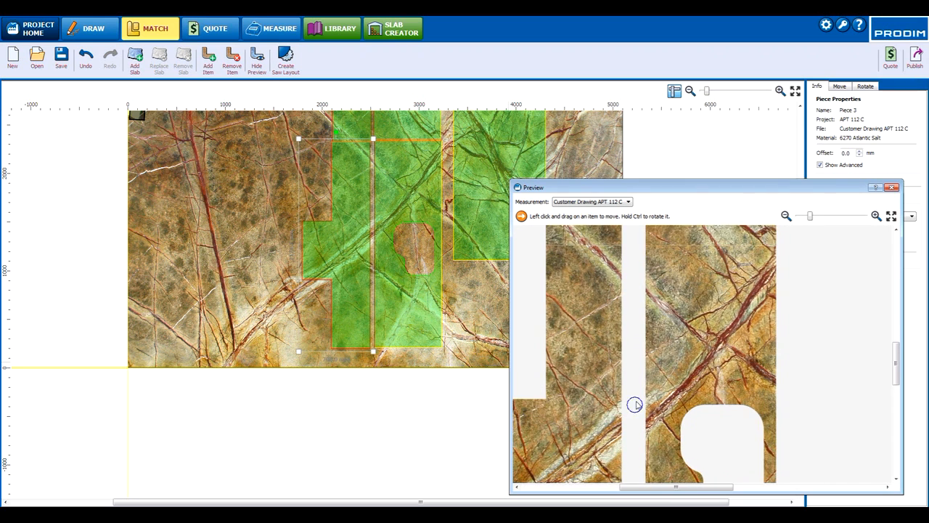
pyautogui.moveTo(634, 405); pyautogui.dragTo(629, 314, button='middle')
pyautogui.moveTo(599, 370); pyautogui.dragTo(603, 357)
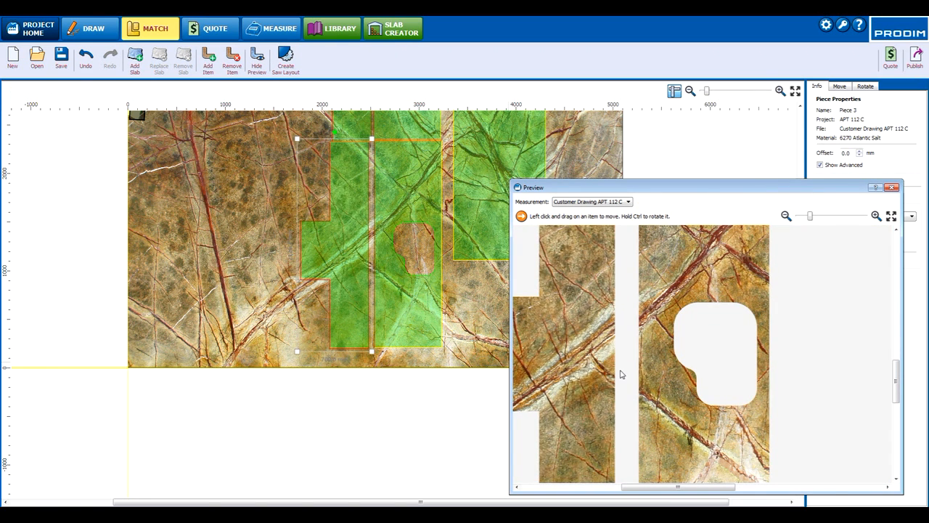
# Step: Review the vein match across all pieces in the preview, close it and examine the layout on the whole slab
pyautogui.scroll(-3, 632, 368)
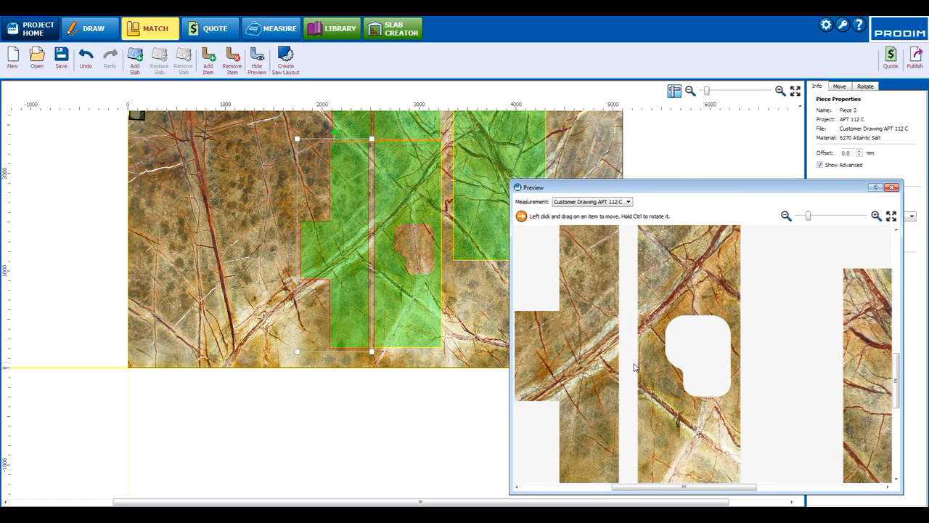
pyautogui.scroll(-3, 633, 352)
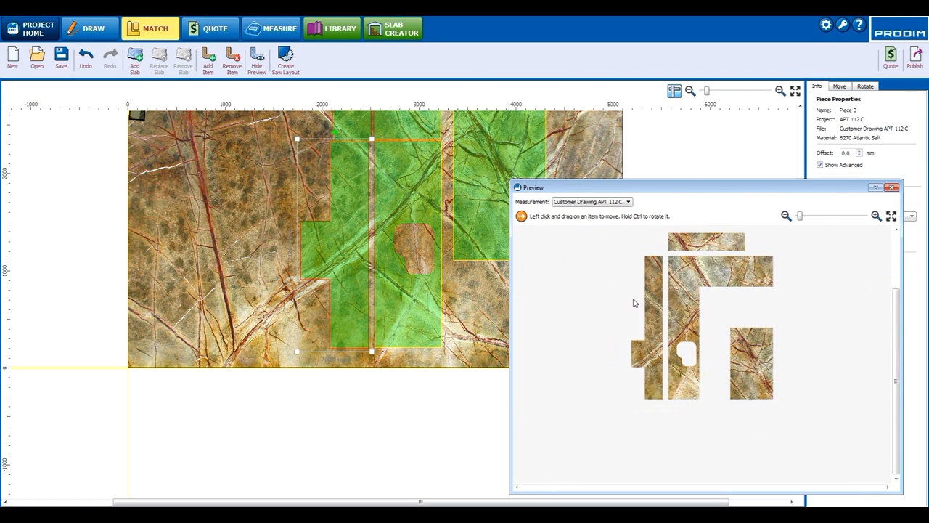
pyautogui.scroll(1, 608, 276)
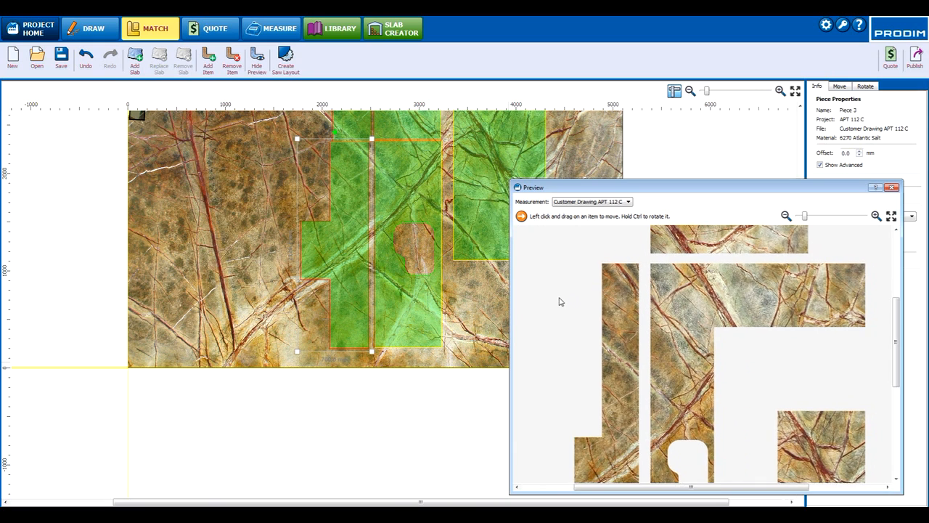
pyautogui.scroll(-1, 560, 303)
pyautogui.scroll(-3, 560, 305)
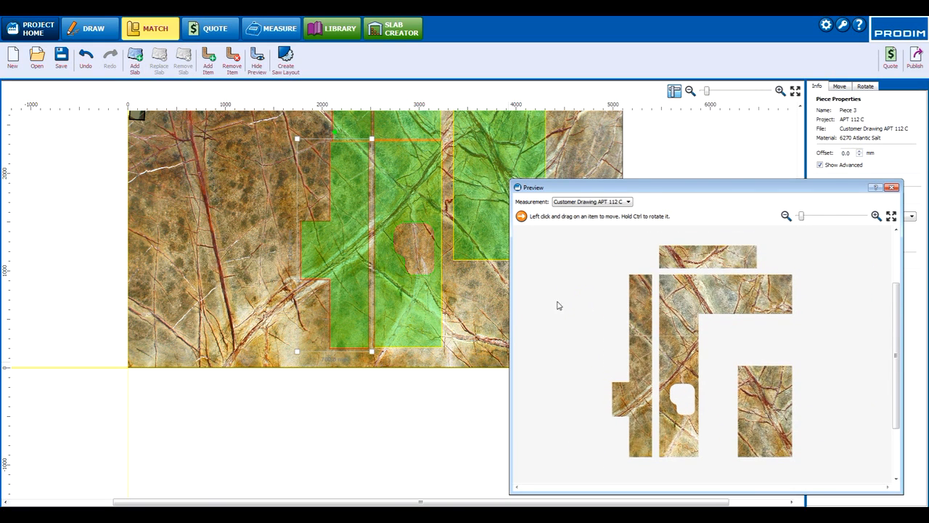
pyautogui.click(892, 187)
pyautogui.scroll(1, 688, 303)
pyautogui.scroll(-2, 688, 284)
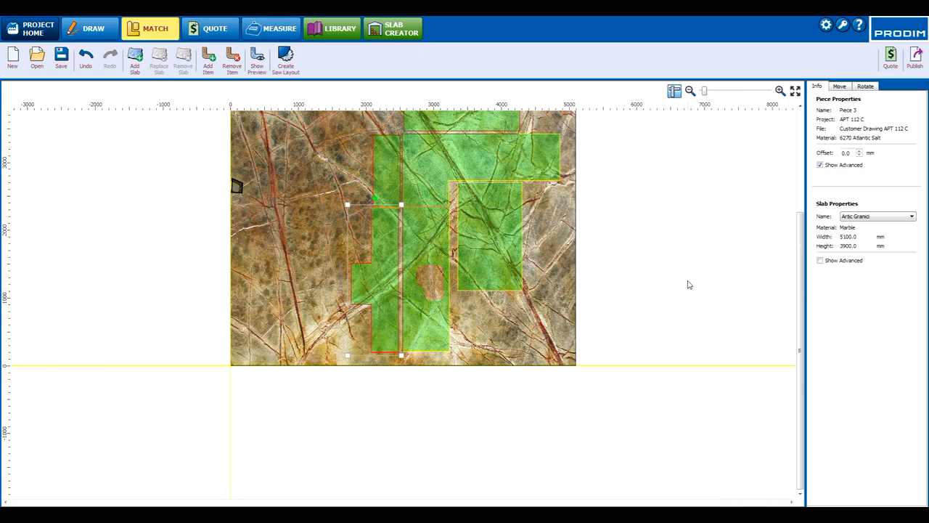
# Step: Start a quotation from the nesting, saving the nesting as Customer Drawing APT 112 C with status Complete
pyautogui.click(889, 57)
pyautogui.click(458, 269)
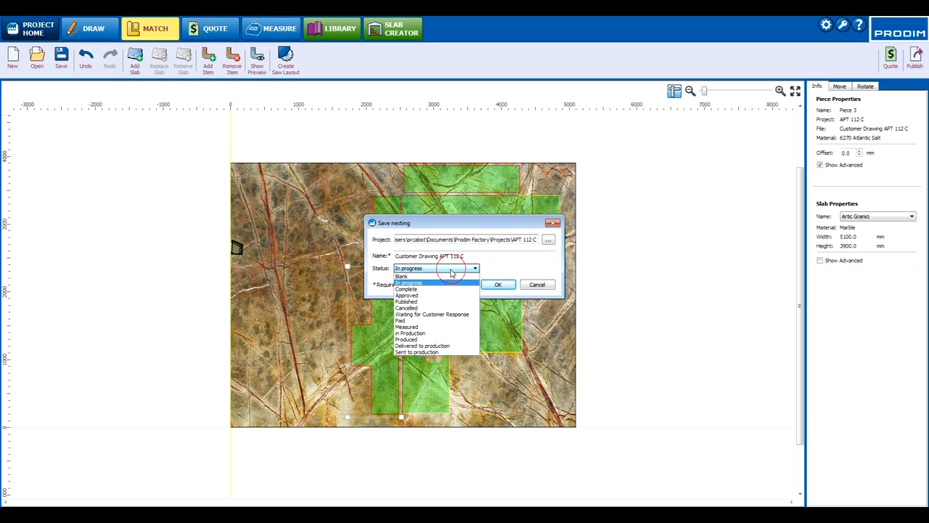
pyautogui.click(448, 289)
pyautogui.click(498, 285)
pyautogui.click(513, 273)
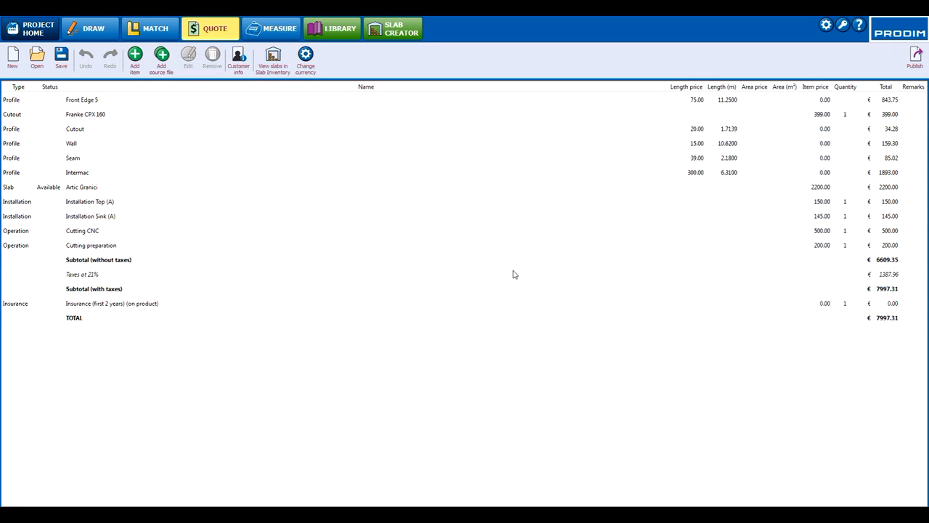
# Step: Fill in the quotation's customer info with the customer's name, full address, phone number and e-mail
pyautogui.click(235, 66)
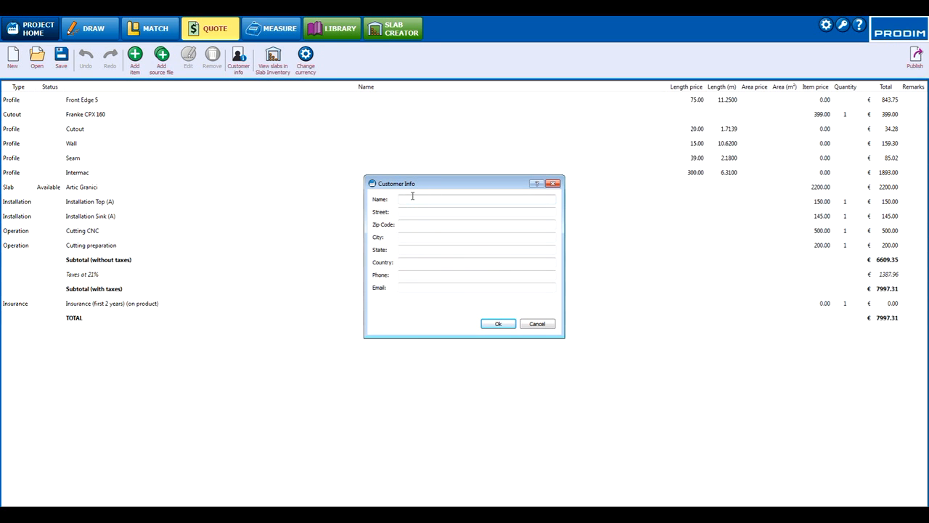
pyautogui.press('Tab')
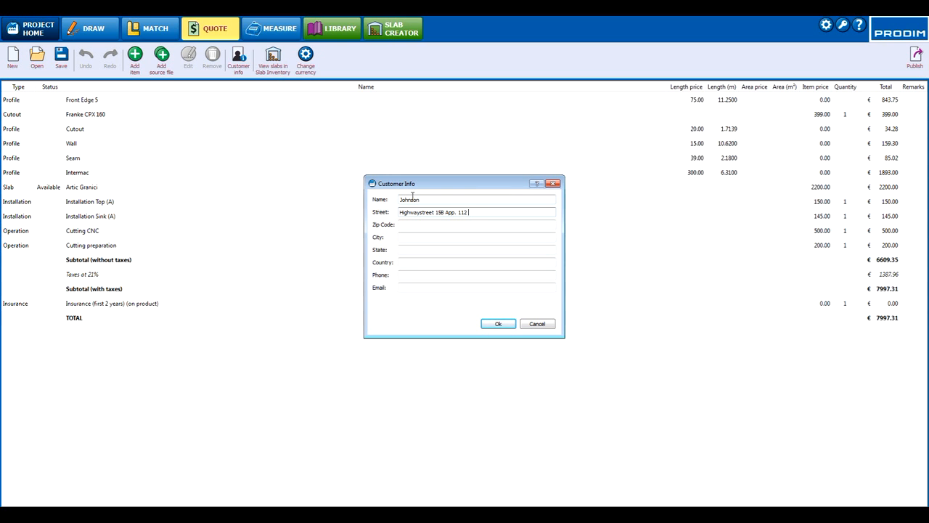
pyautogui.press('Tab')
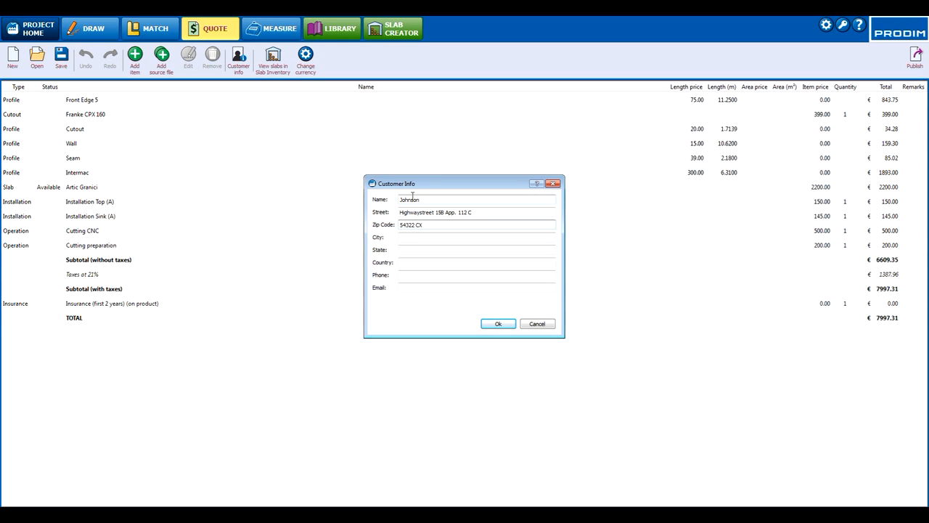
pyautogui.press('Tab')
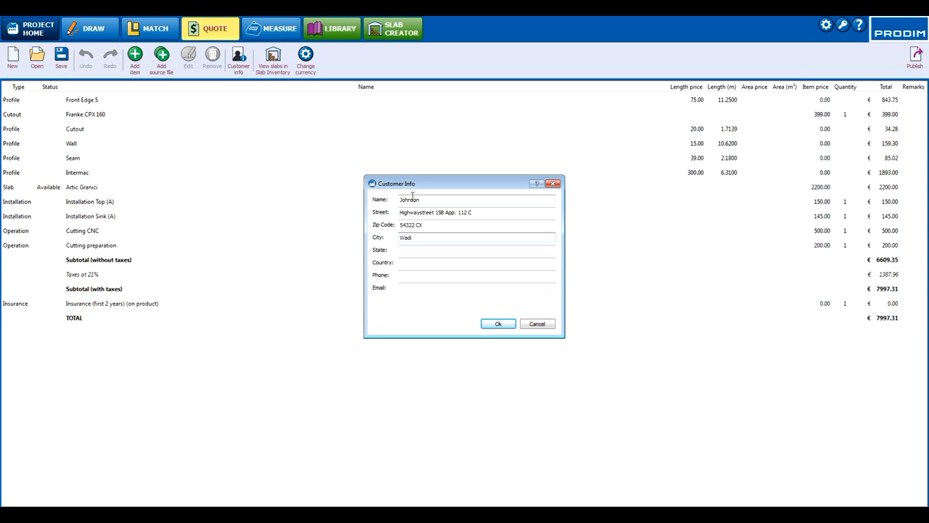
pyautogui.press('Tab')
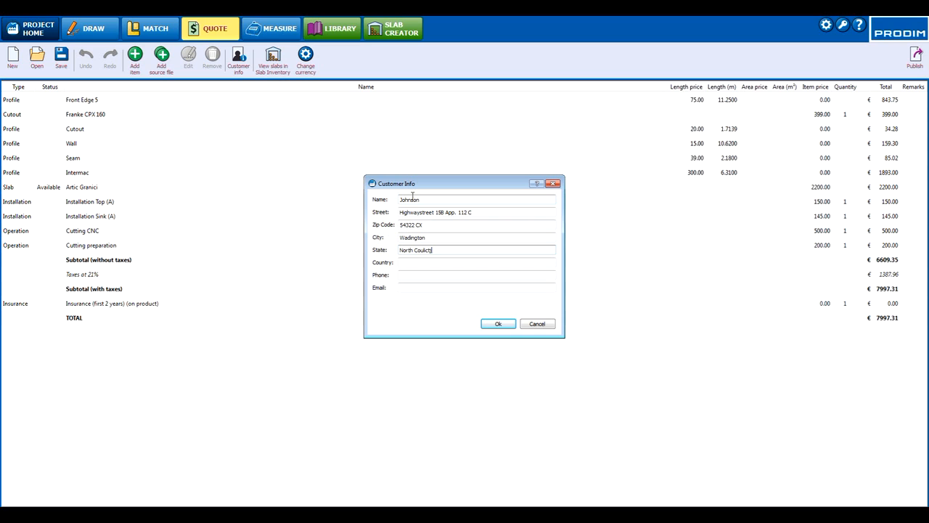
pyautogui.press('Tab')
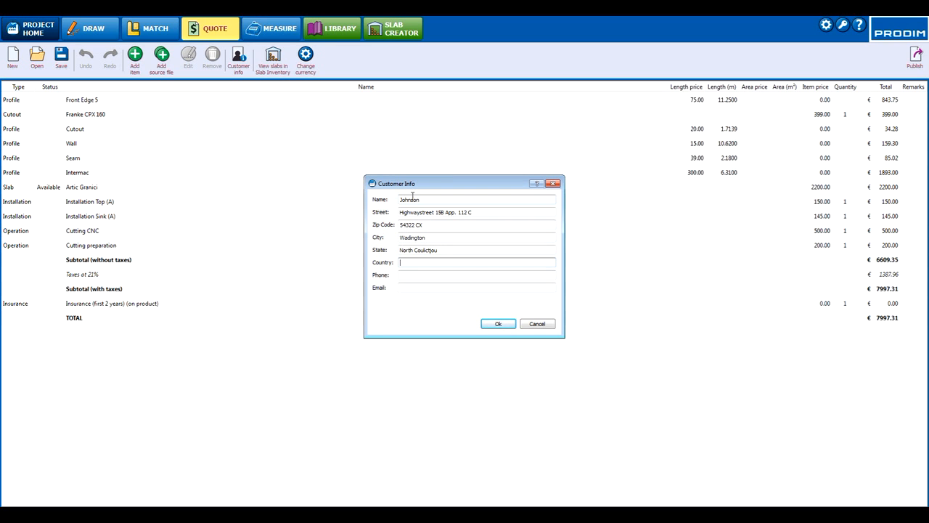
pyautogui.write('Netherlands')
pyautogui.press('Tab')
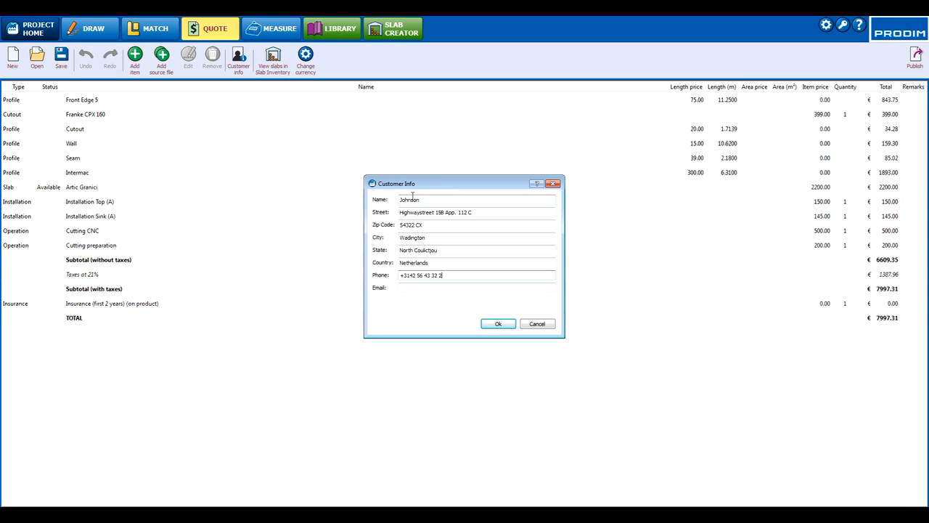
pyautogui.press('Tab')
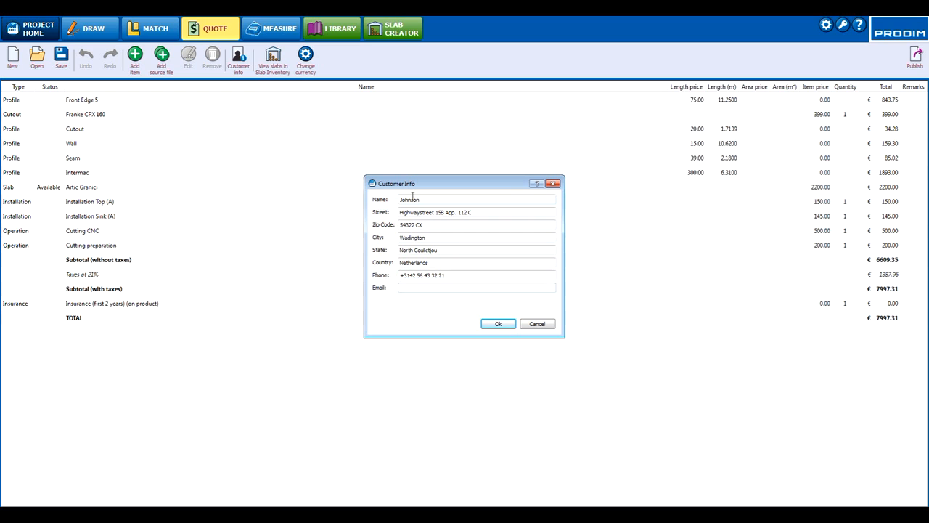
pyautogui.click(487, 326)
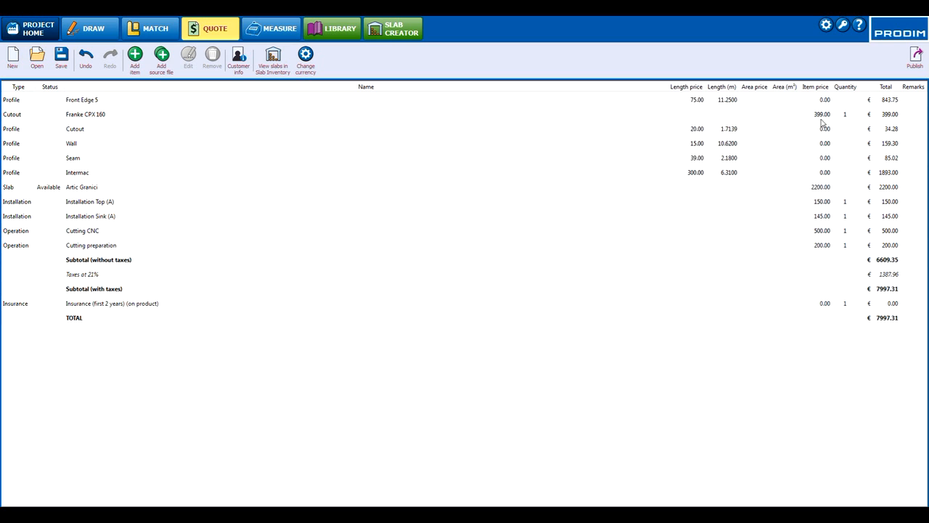
# Step: Price the Artic Granici slab item by area, using 7.0051 m² at 223.00 EUR/m² instead of the whole-slab price
pyautogui.doubleClick(885, 189)
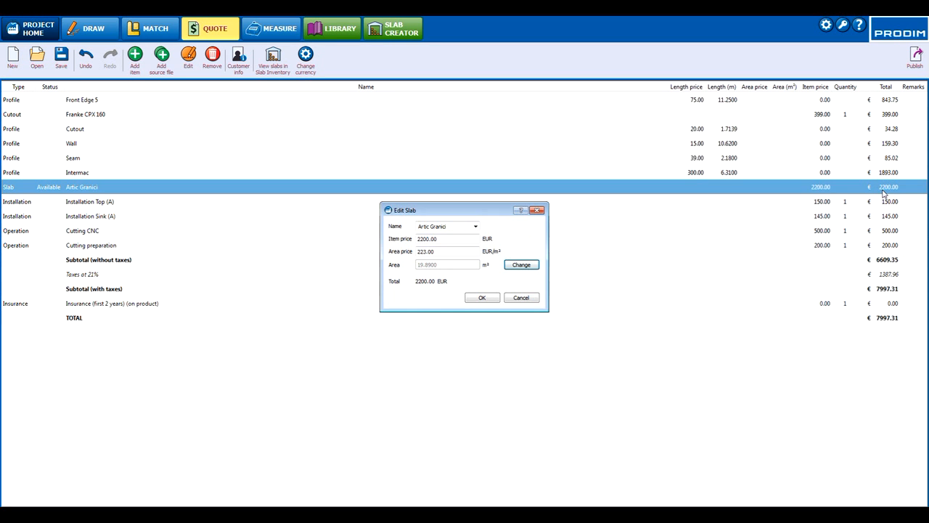
pyautogui.click(523, 265)
pyautogui.click(490, 206)
pyautogui.click(483, 298)
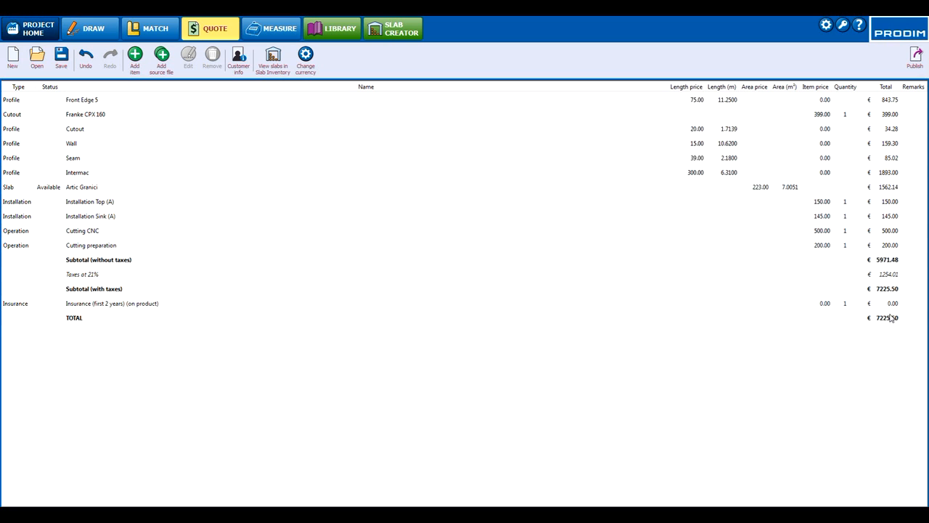
# Step: Save the quotation as Customer Drawing APT 112 C with status In progress and return to the project overview
pyautogui.click(61, 58)
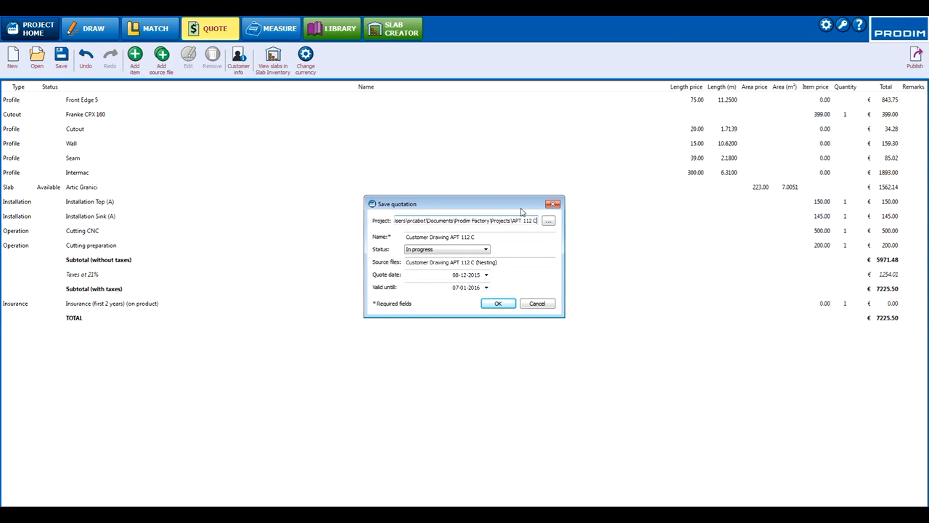
pyautogui.click(512, 307)
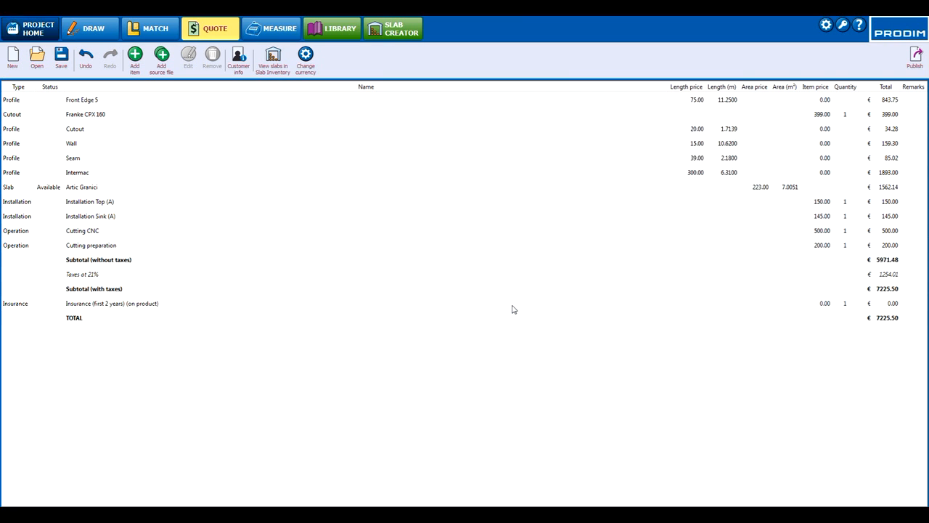
pyautogui.click(31, 38)
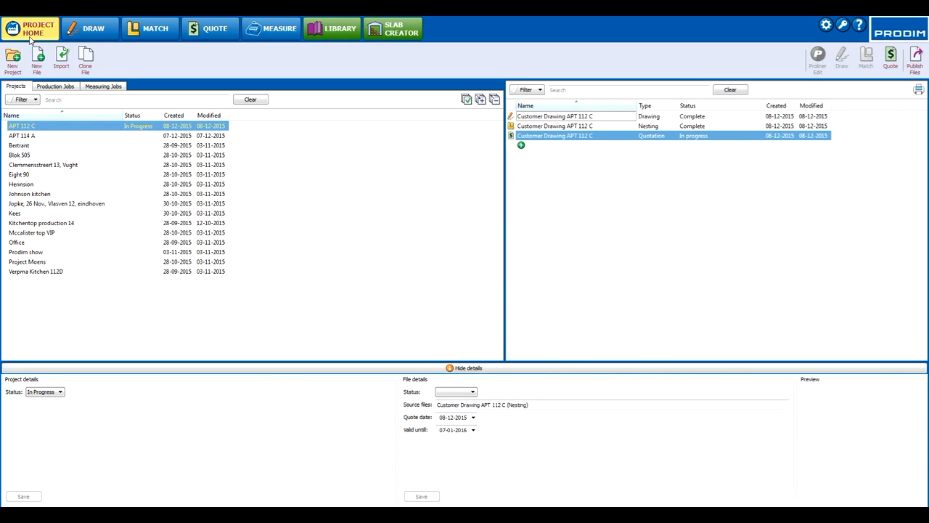
# Step: Select the APT 112 C drawing, nesting and quotation together and open the publishing options for them
pyautogui.click(553, 116)
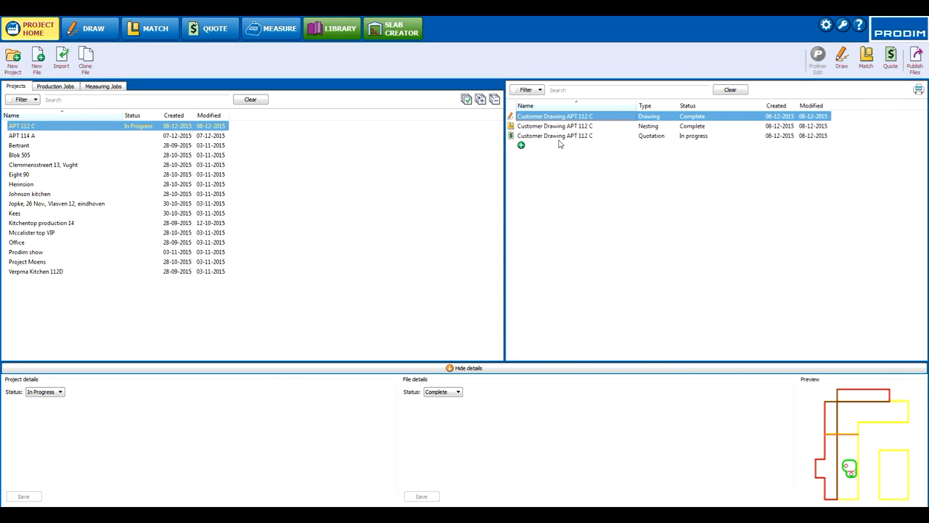
pyautogui.keyDown('shift'); pyautogui.click(559, 136); pyautogui.keyUp('shift')
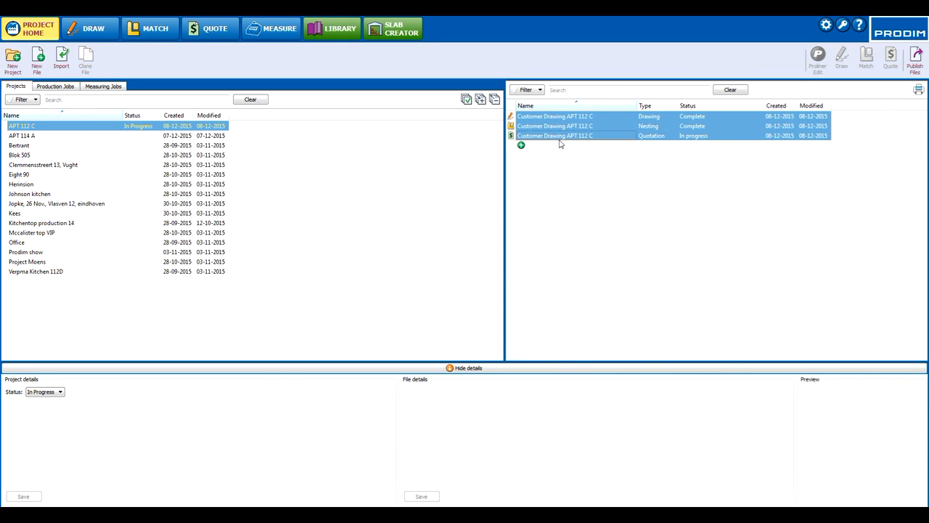
pyautogui.click(919, 63)
pyautogui.scroll(-2, 570, 230)
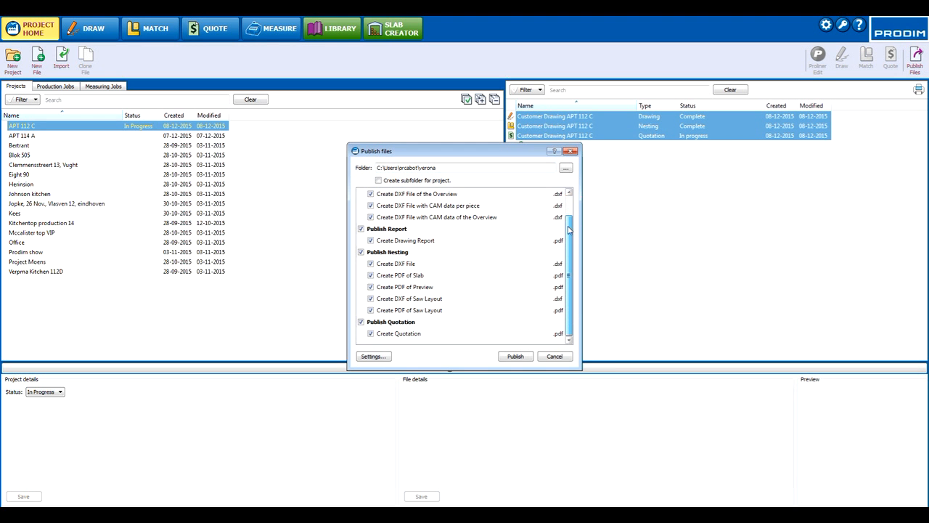